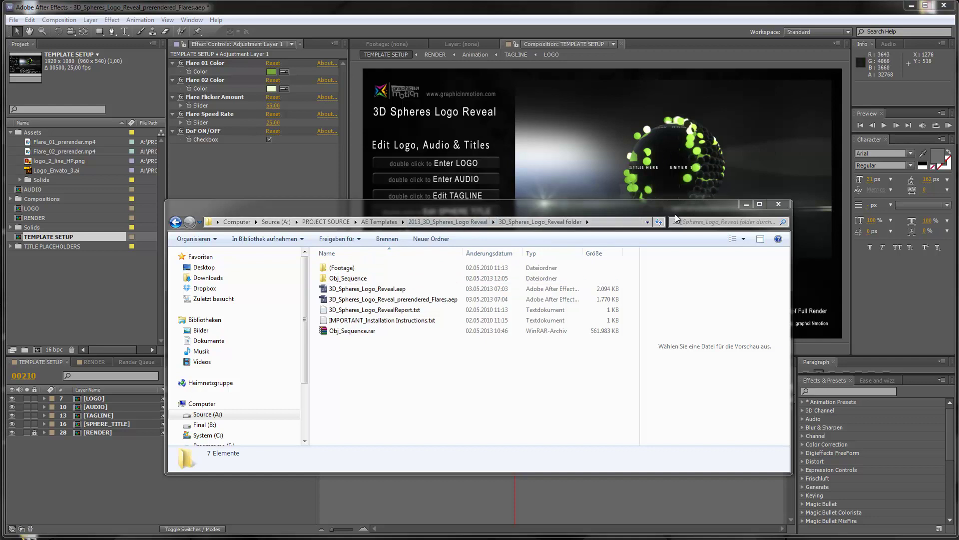
# - Review the installation instructions text file and locate the Obj_Sequence.rar archive in the template folder
pyautogui.moveTo(670, 208); pyautogui.dragTo(670, 253)
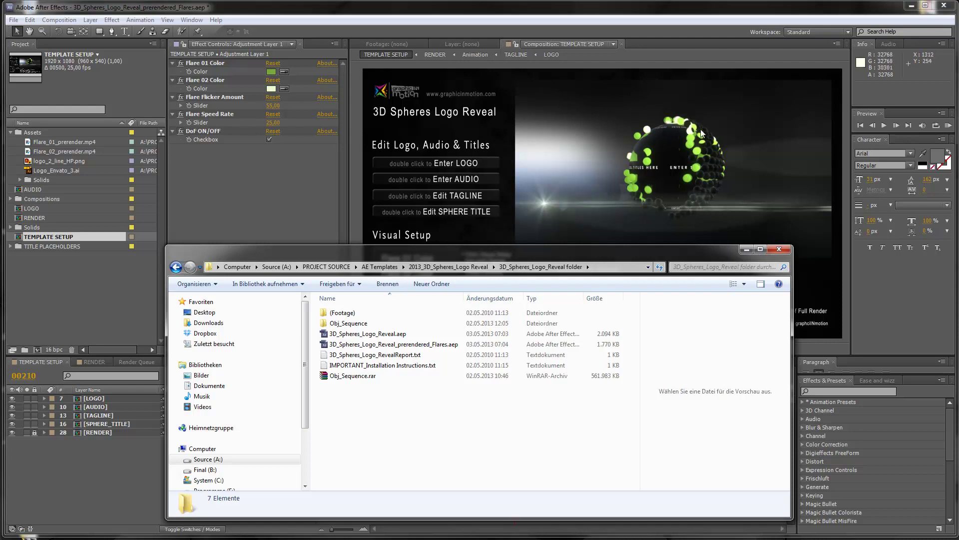
pyautogui.moveTo(559, 251); pyautogui.dragTo(553, 230)
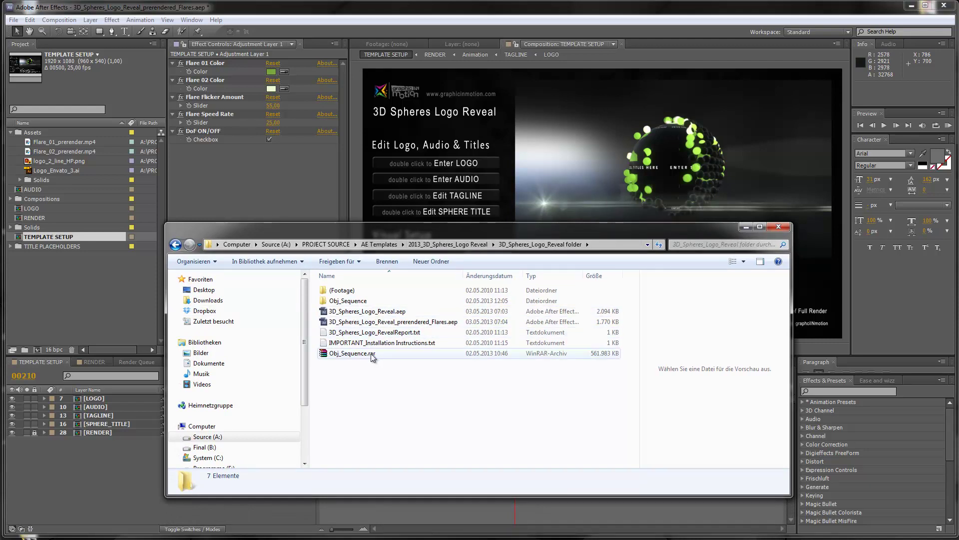
pyautogui.click(383, 344)
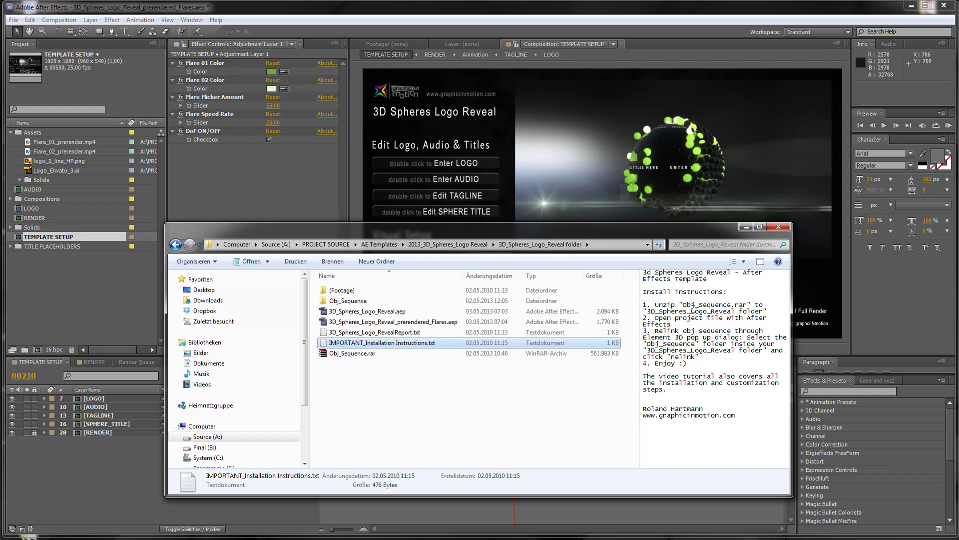
pyautogui.click(352, 354)
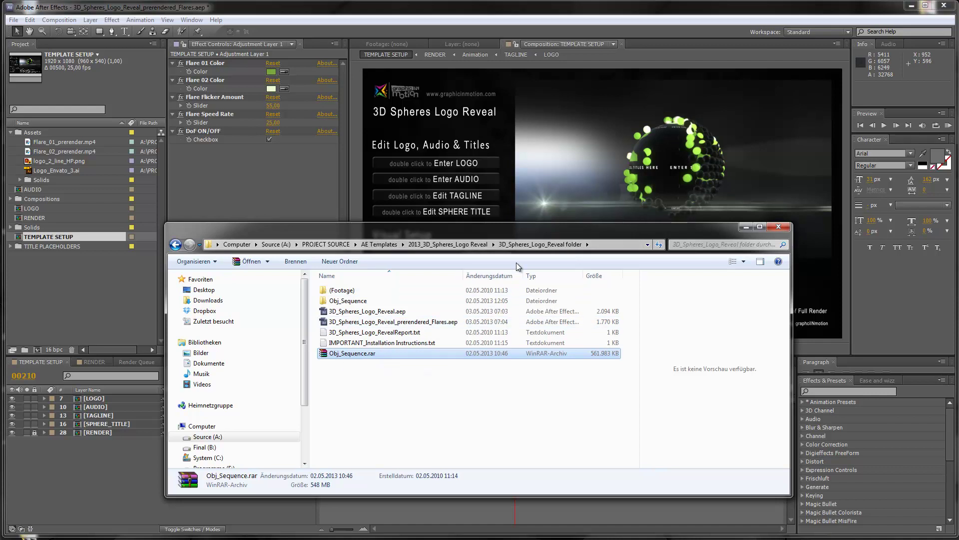
# - Look through the OBJ files in the Obj_Sequence folder and return to the 3D_Spheres_Logo_Reveal folder
pyautogui.click(358, 301)
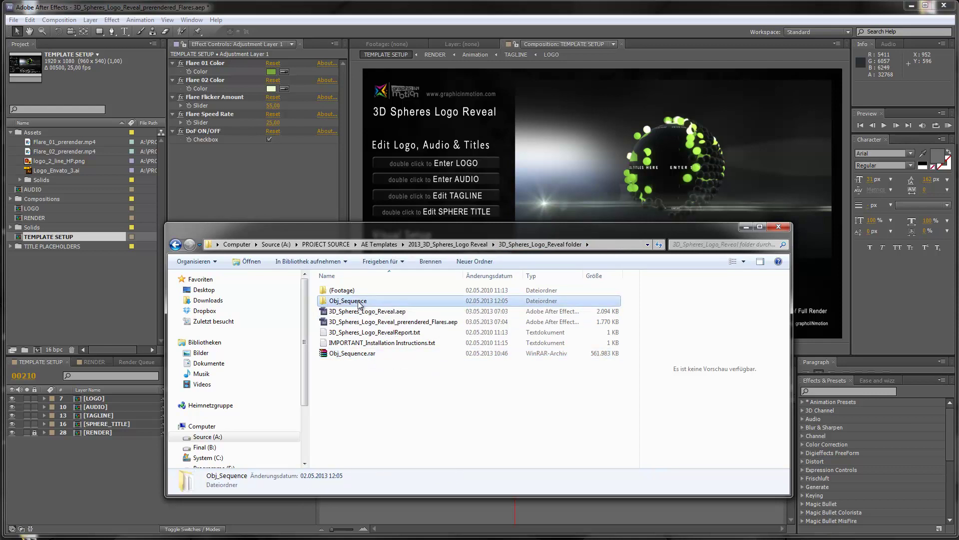
pyautogui.doubleClick(359, 301)
pyautogui.scroll(-20, 379, 369)
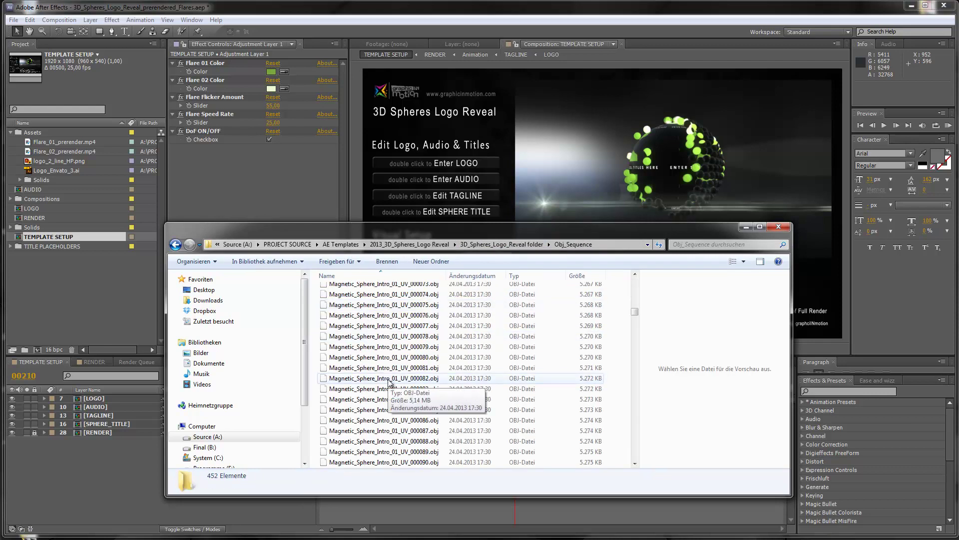
pyautogui.scroll(8, 389, 380)
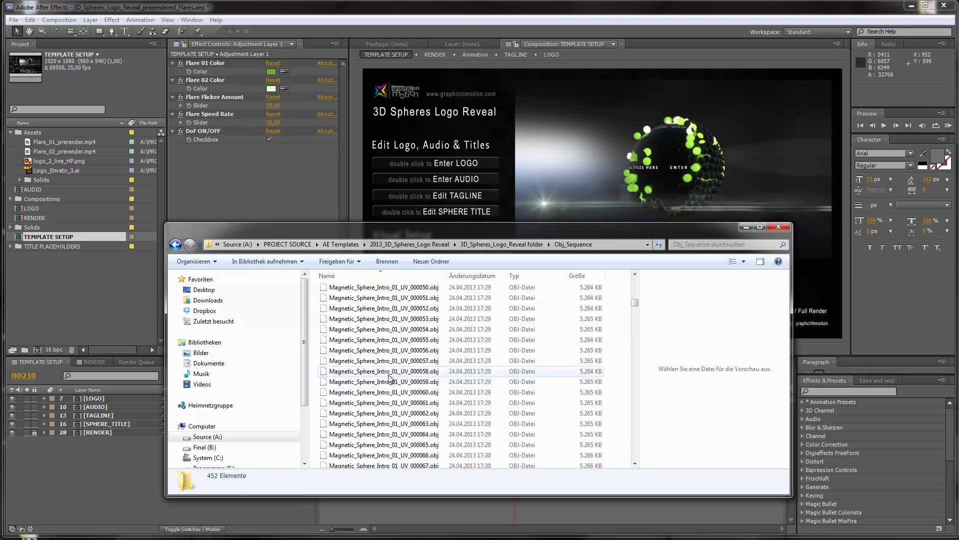
pyautogui.press('BackSpace')
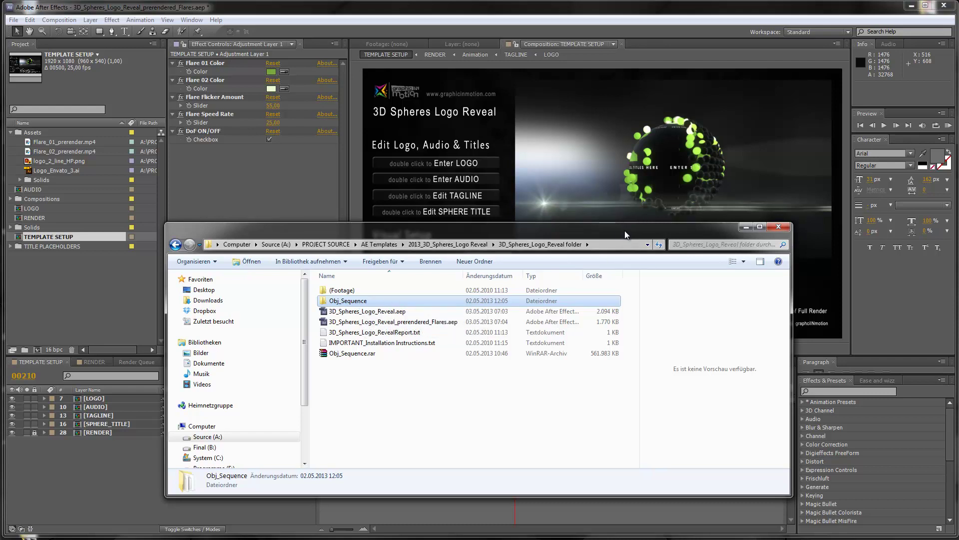
# - Compare the project files 3D_Spheres_Logo_Reveal.aep and 3D_Spheres_Logo_Reveal_prerendered_Flares.aep in the template folder
pyautogui.click(353, 312)
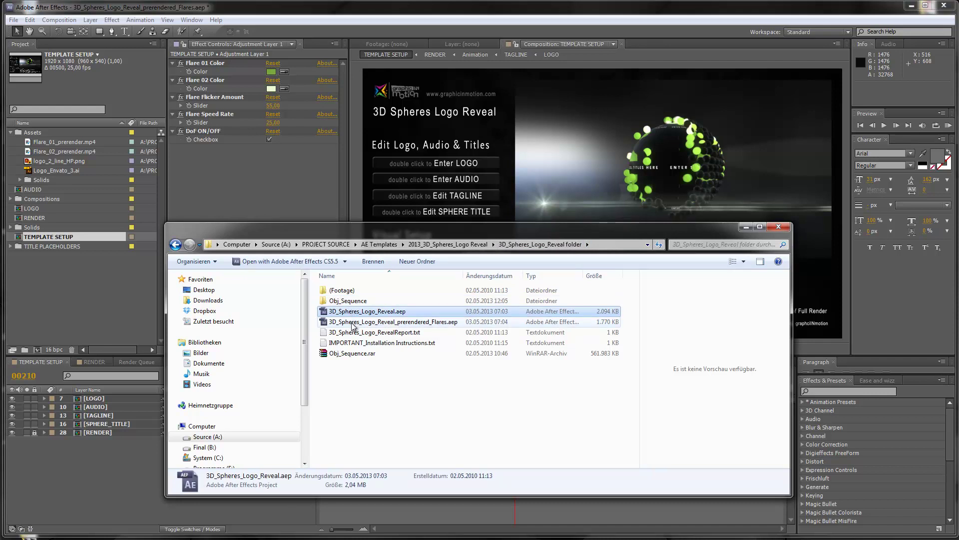
pyautogui.click(353, 323)
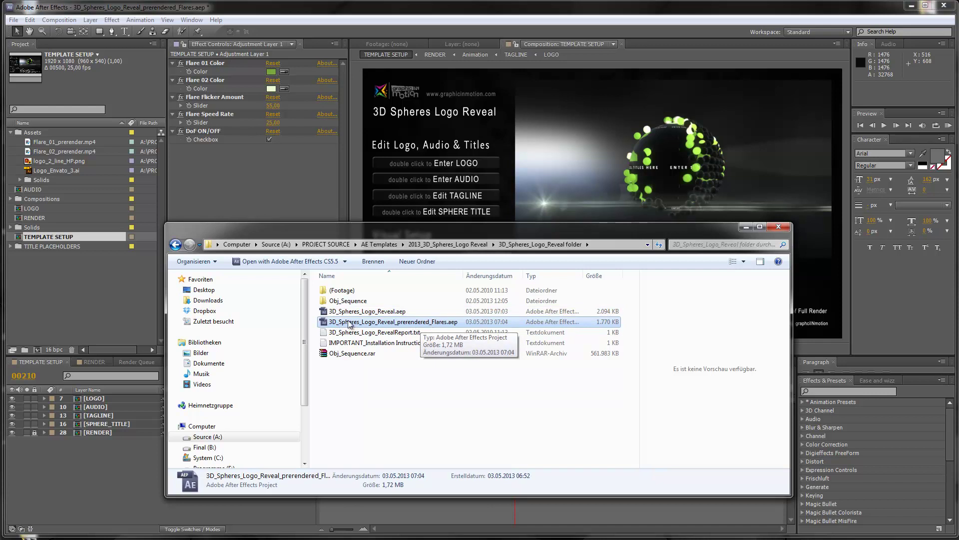
pyautogui.click(387, 314)
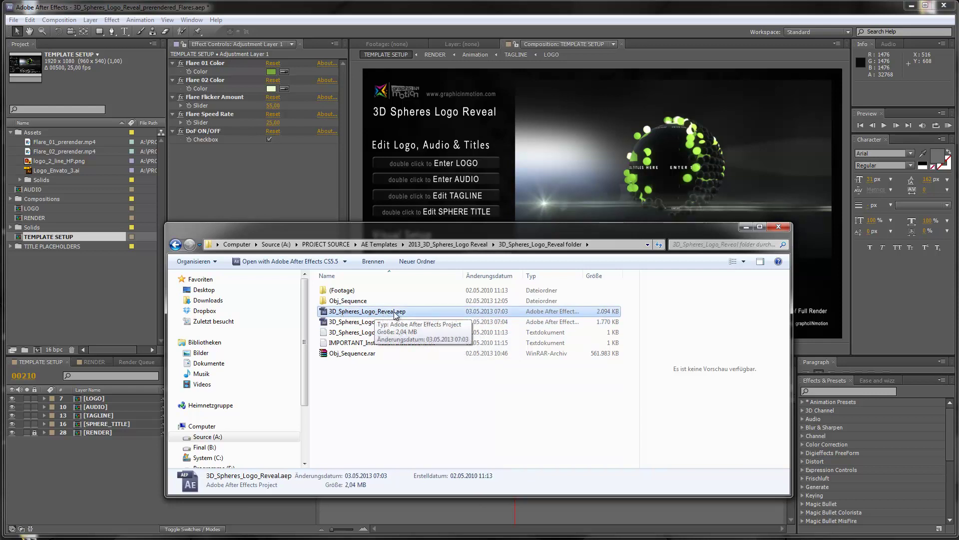
pyautogui.click(372, 325)
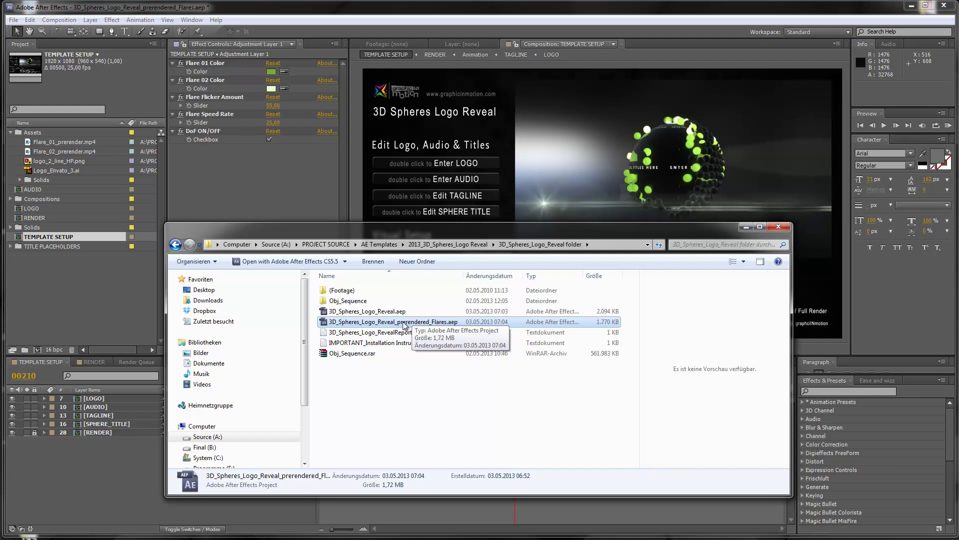
# - Check the Obj_Sequence folder once more and minimize the file window to return to After Effects
pyautogui.click(299, 187)
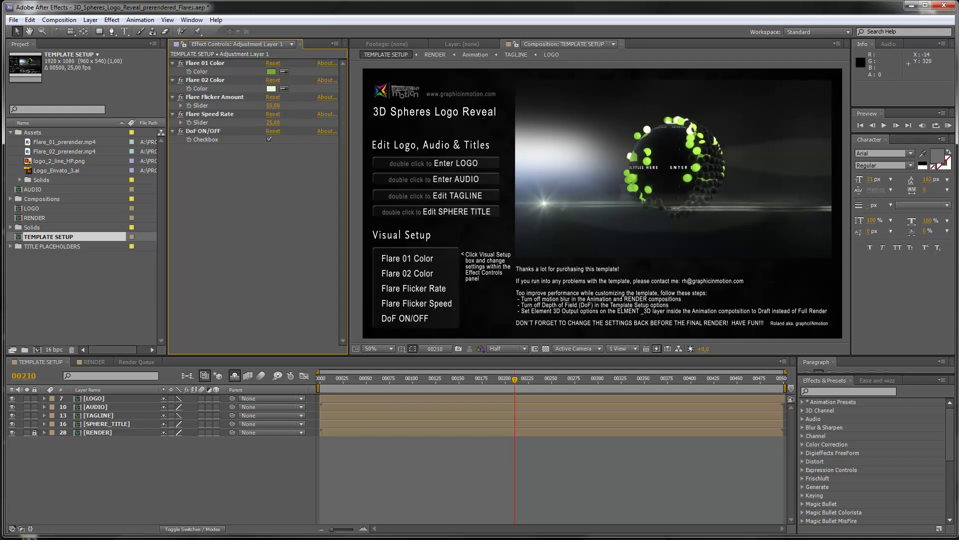
pyautogui.hotkey('alt', 'Tab')
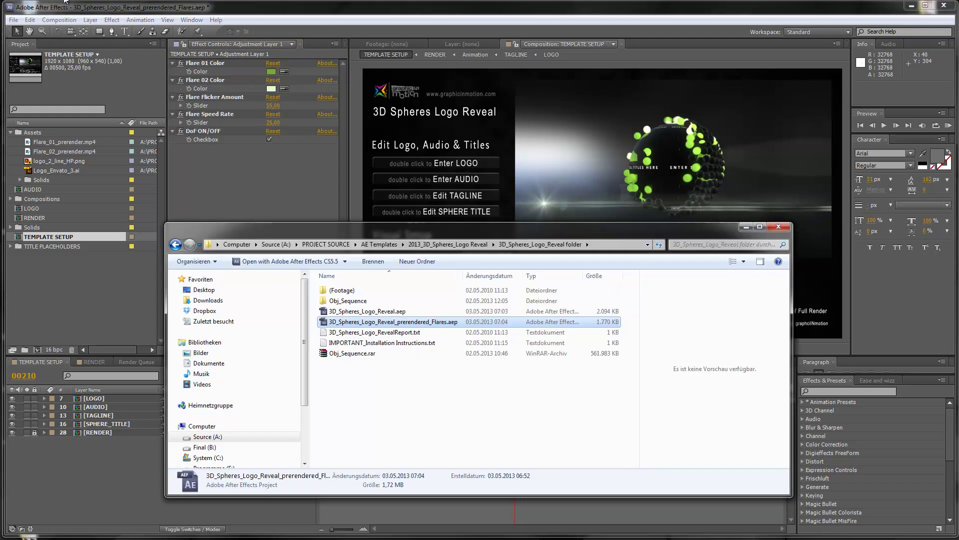
pyautogui.click(348, 301)
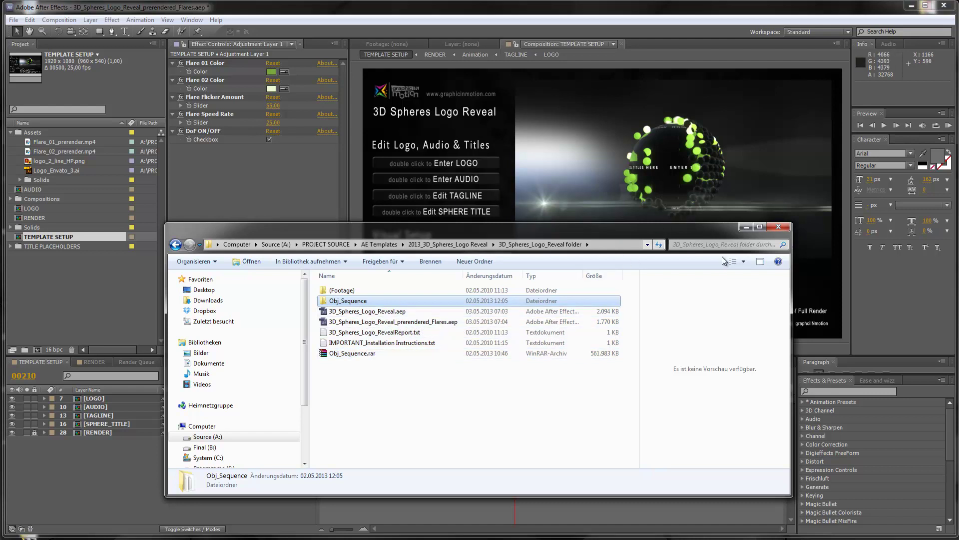
pyautogui.click(745, 227)
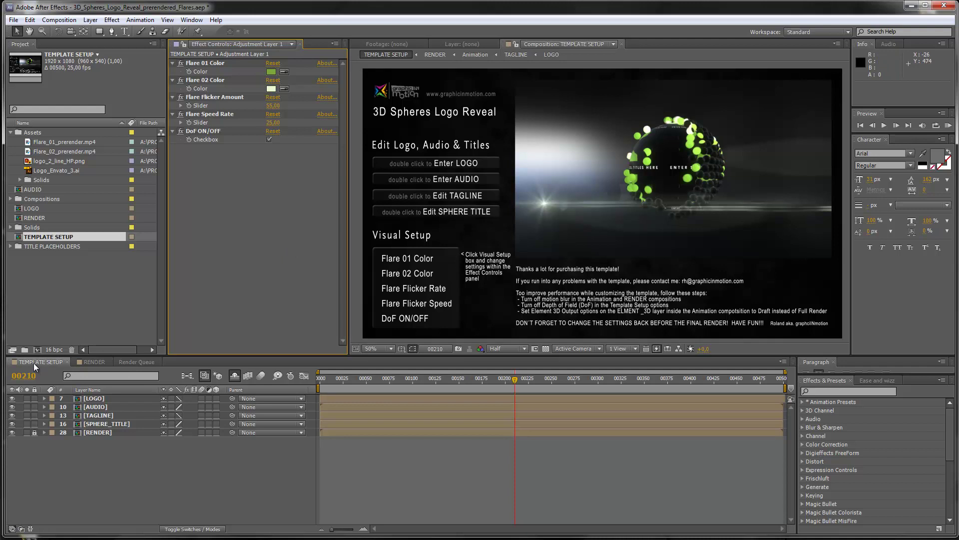
# - Open the LOGO composition from its Enter LOGO placeholder in the TEMPLATE SETUP composition
pyautogui.click(447, 166)
pyautogui.click(445, 181)
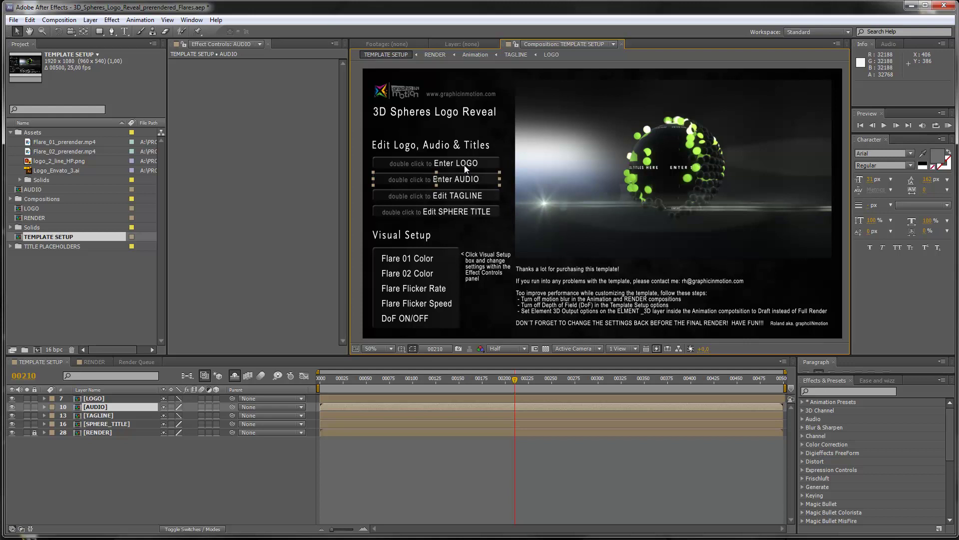
pyautogui.doubleClick(430, 164)
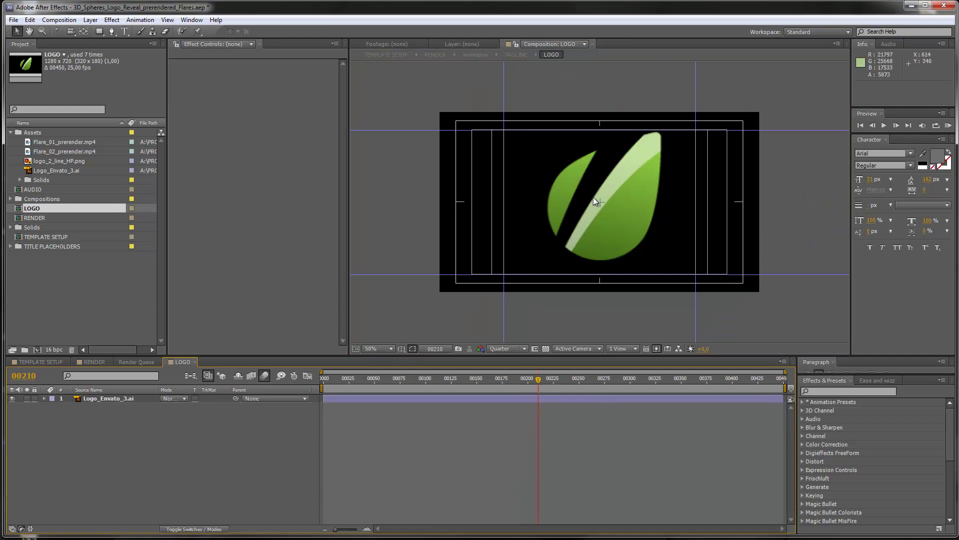
# - Import logo_2_line_png.png from the Neu_2012 folder as footage and place it above Logo_Envato_3.ai in the LOGO composition
pyautogui.click(10, 133)
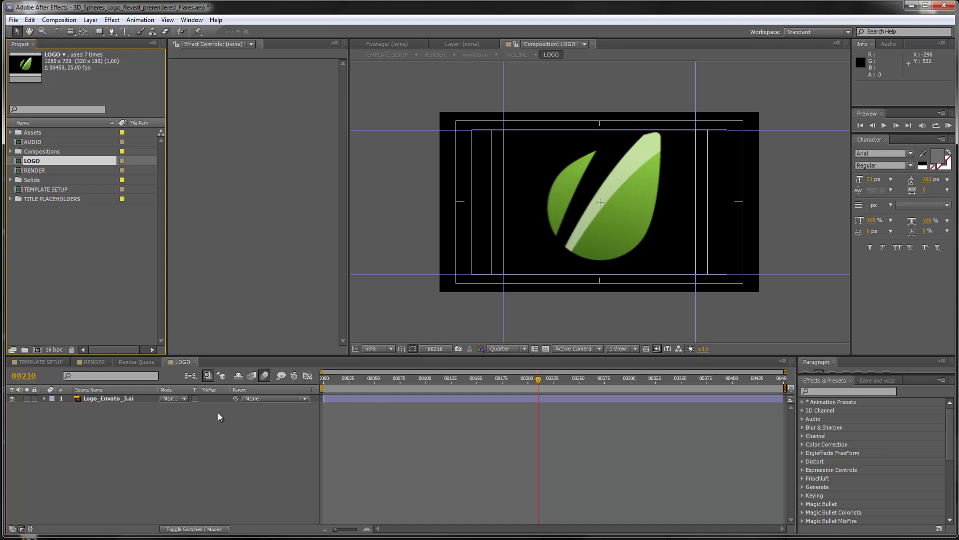
pyautogui.click(13, 20)
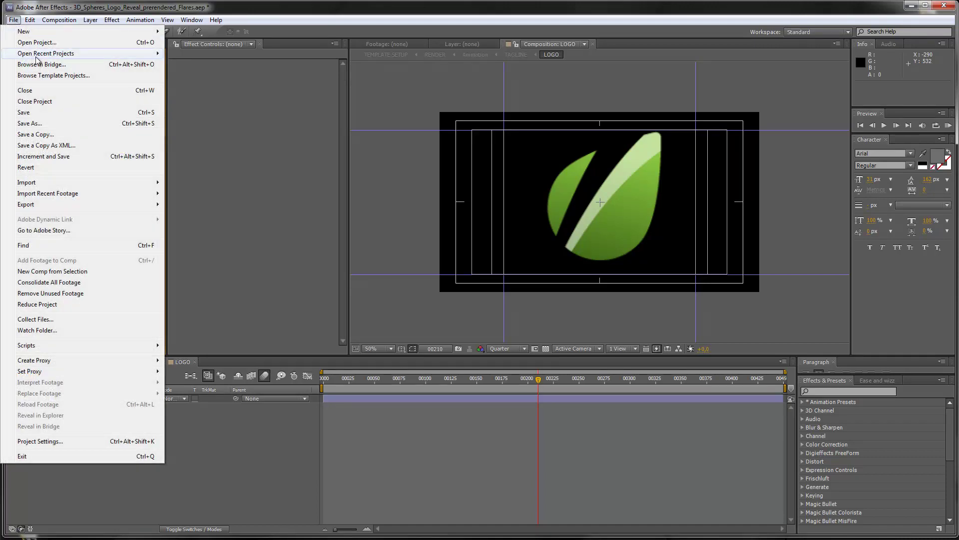
pyautogui.moveTo(50, 182)
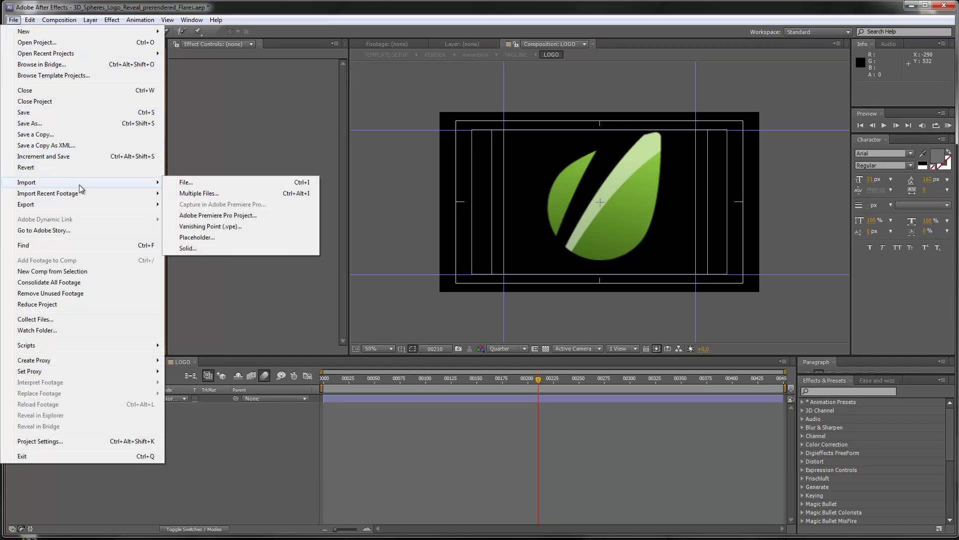
pyautogui.click(184, 183)
pyautogui.click(34, 165)
pyautogui.doubleClick(100, 84)
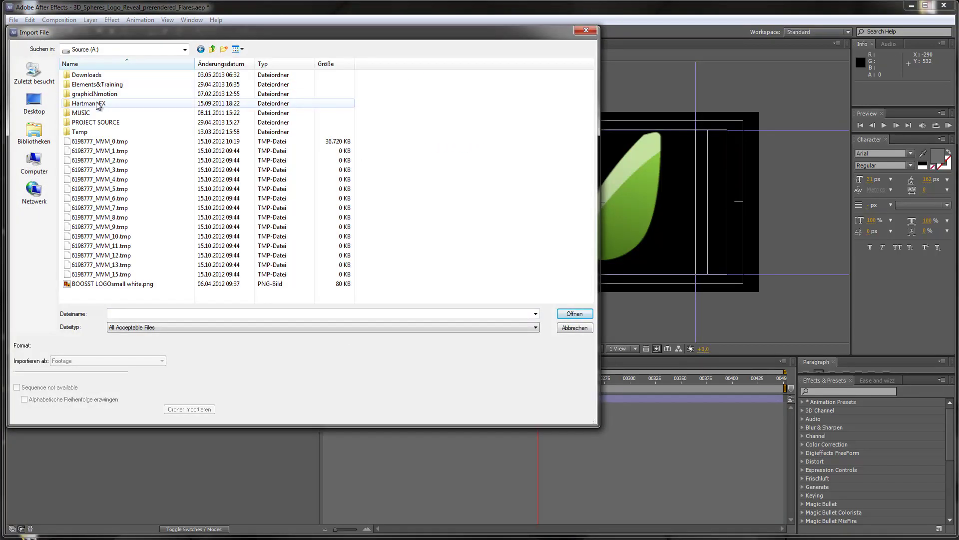
pyautogui.doubleClick(98, 99)
pyautogui.click(487, 165)
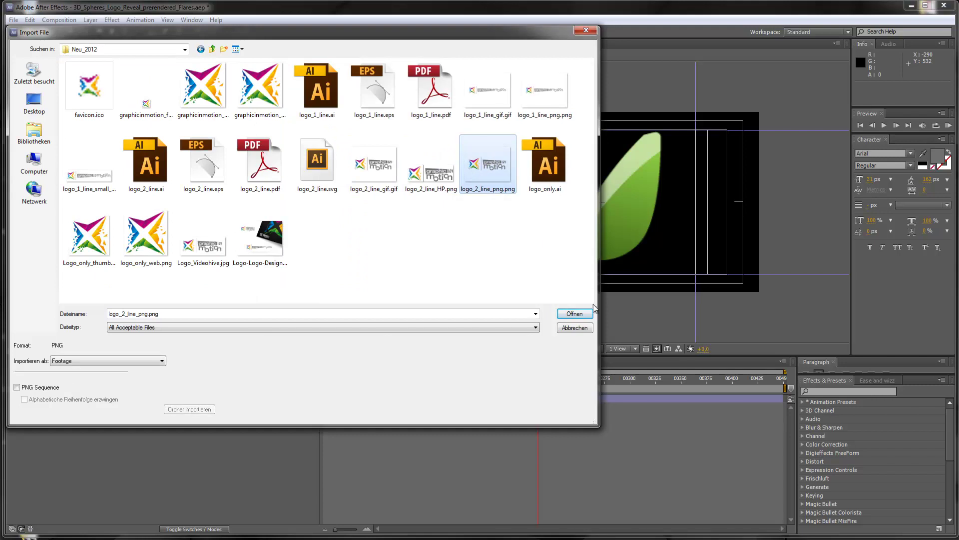
pyautogui.click(575, 313)
pyautogui.moveTo(50, 172); pyautogui.dragTo(139, 394)
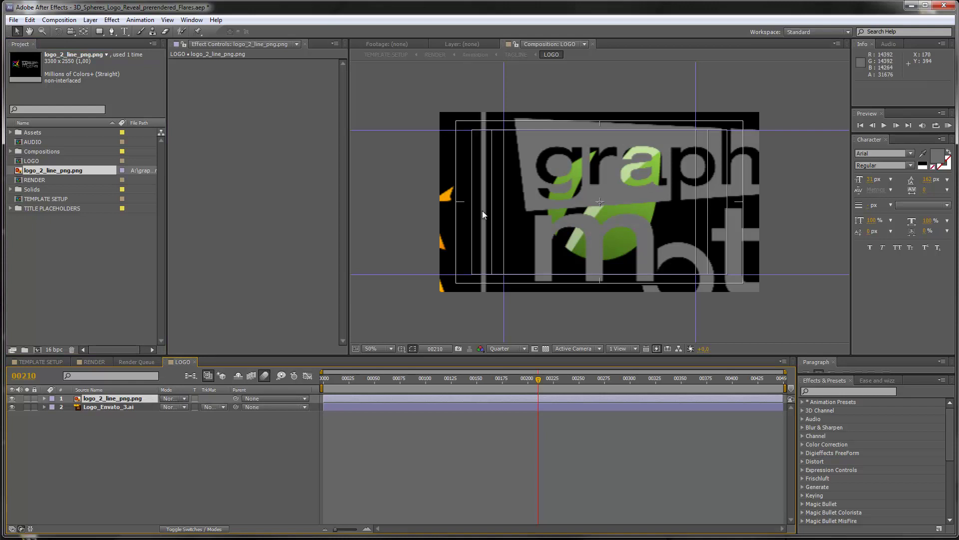
# - Scale the logo_2_line_png.png layer to 63% and move it to about 1295.5, 376 so its star symbol is centred between the guides
pyautogui.moveTo(568, 192); pyautogui.dragTo(823, 196)
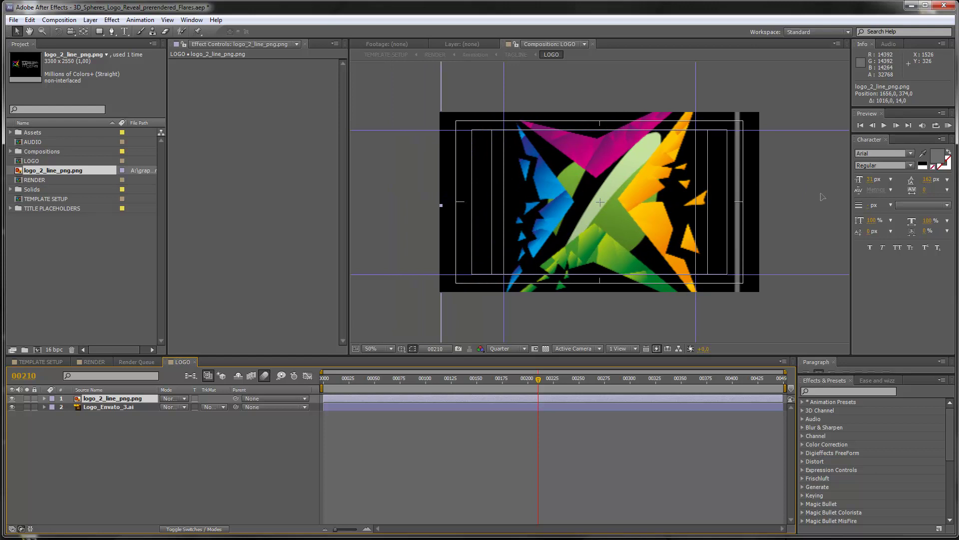
pyautogui.press('s')
pyautogui.moveTo(205, 407); pyautogui.dragTo(172, 409)
pyautogui.moveTo(757, 177); pyautogui.dragTo(643, 178)
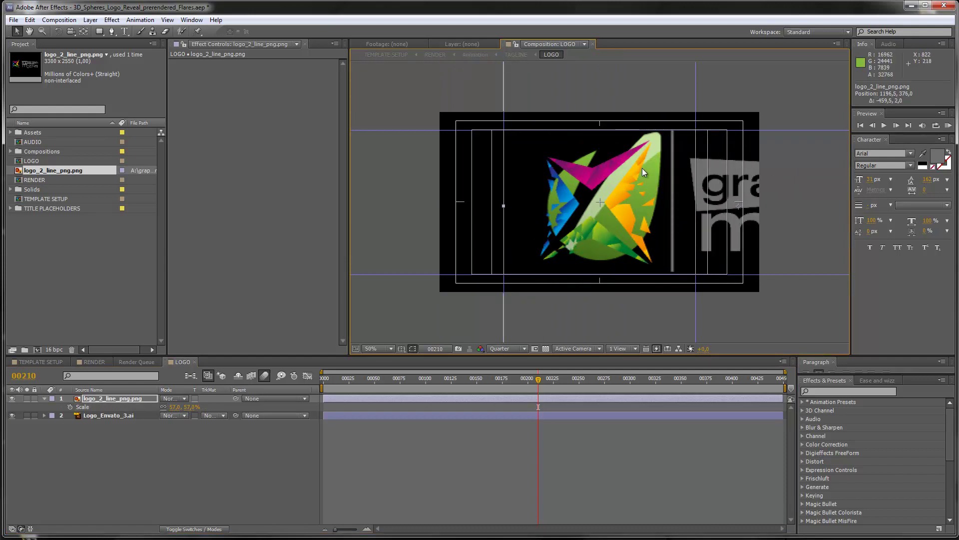
pyautogui.moveTo(176, 409); pyautogui.dragTo(181, 410)
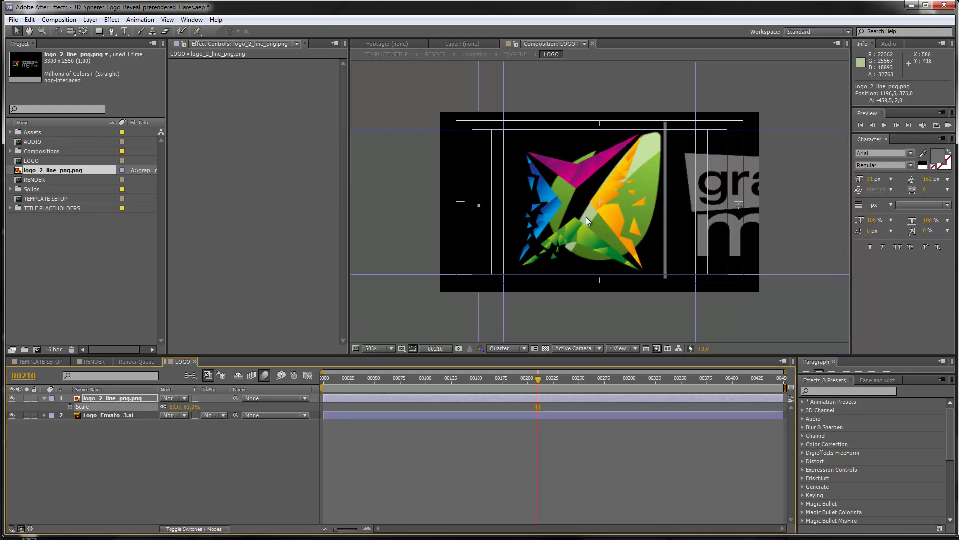
pyautogui.moveTo(612, 192); pyautogui.dragTo(628, 196)
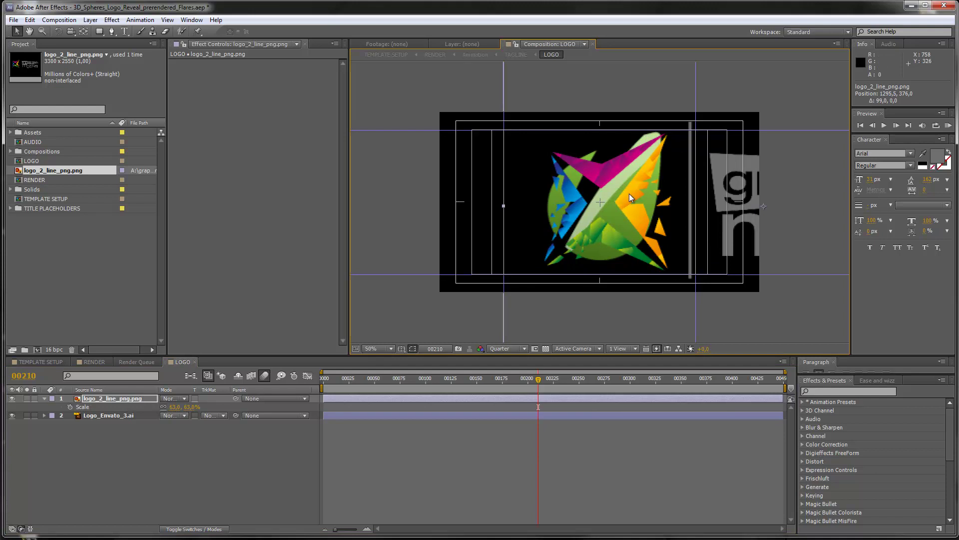
# - Hide the Logo_Envato_3.ai layer and mask the new logo with a rectangle of about 1000 by 1100 px around its star symbol
pyautogui.click(12, 416)
pyautogui.click(98, 31)
pyautogui.moveTo(681, 129); pyautogui.dragTo(523, 296)
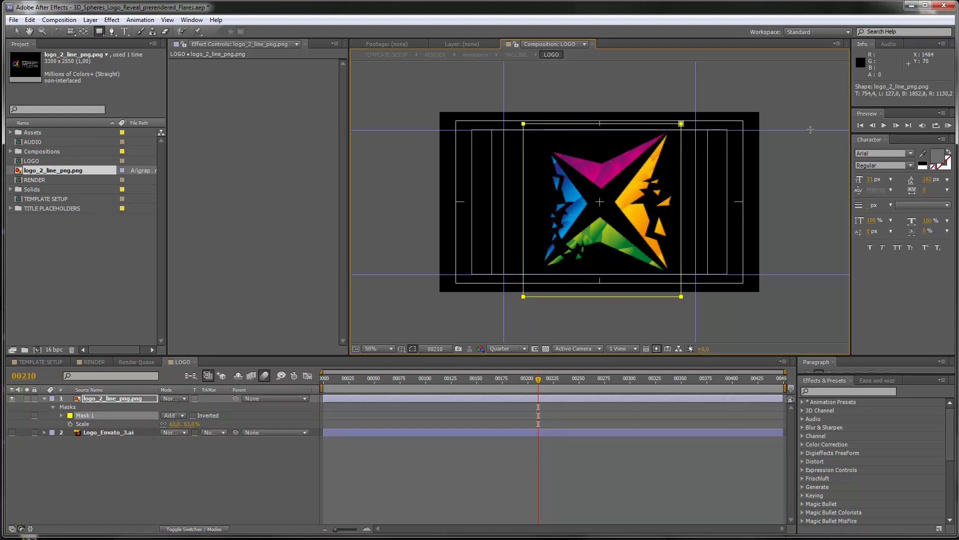
pyautogui.click(415, 493)
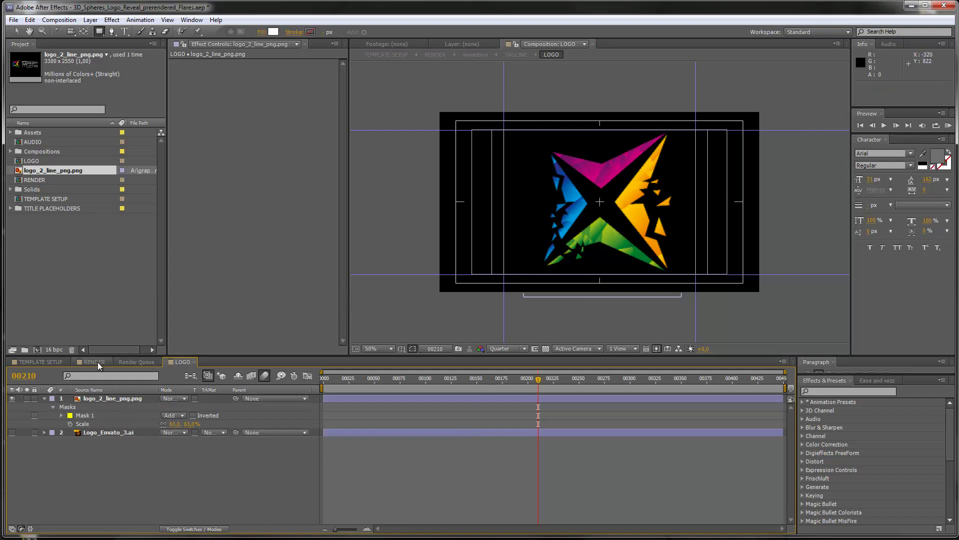
# - Return to the TEMPLATE SETUP composition and check the new logo on the spheres at frame 103
pyautogui.click(48, 361)
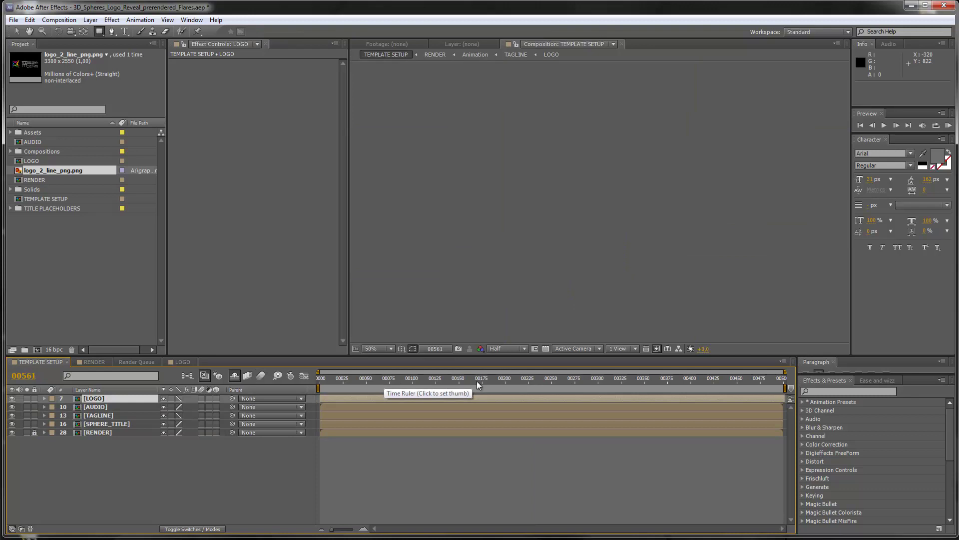
pyautogui.click(416, 380)
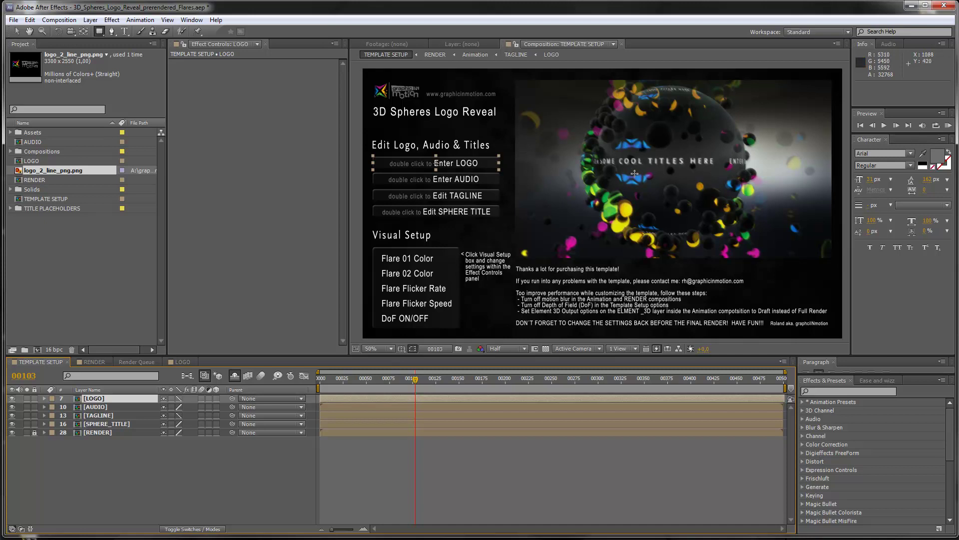
pyautogui.press('v')
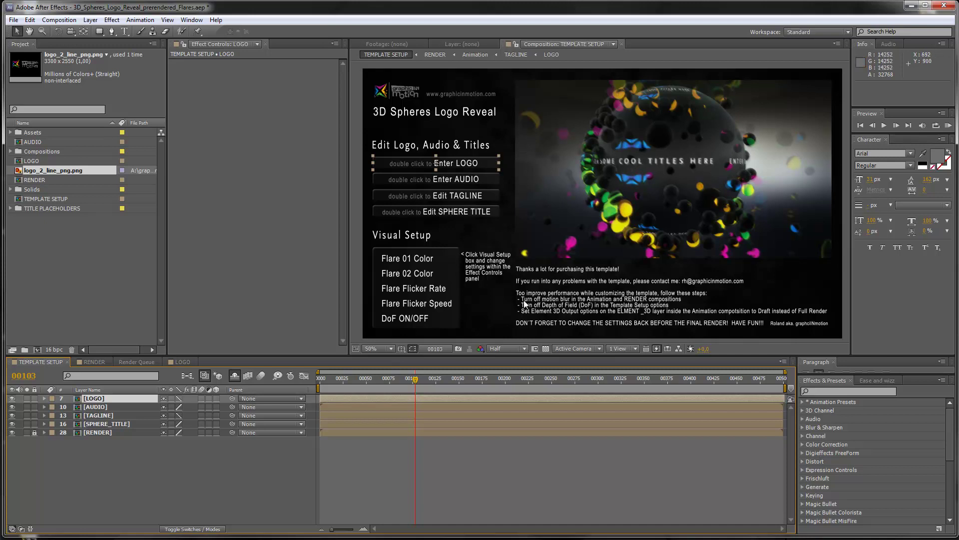
# - Open the Animation composition nested inside the RENDER composition
pyautogui.click(100, 366)
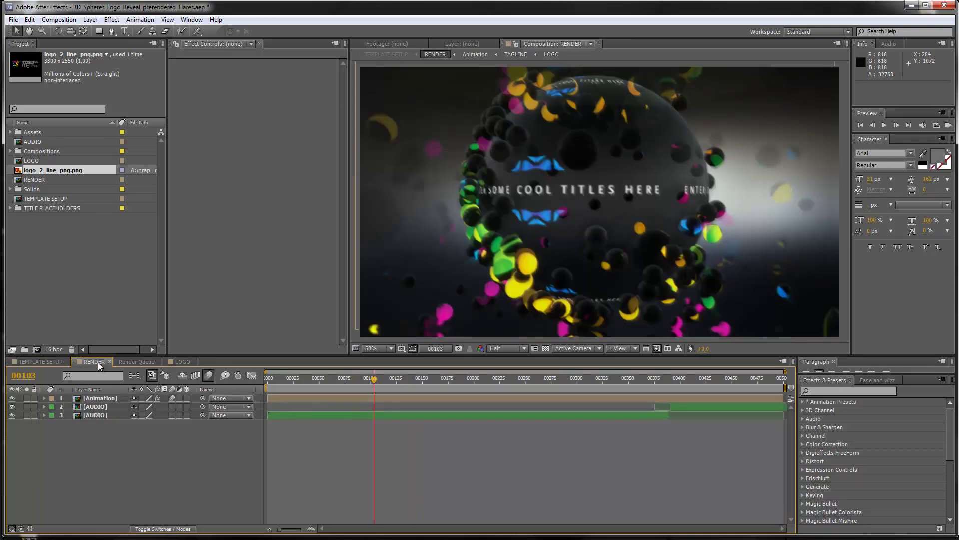
pyautogui.doubleClick(100, 399)
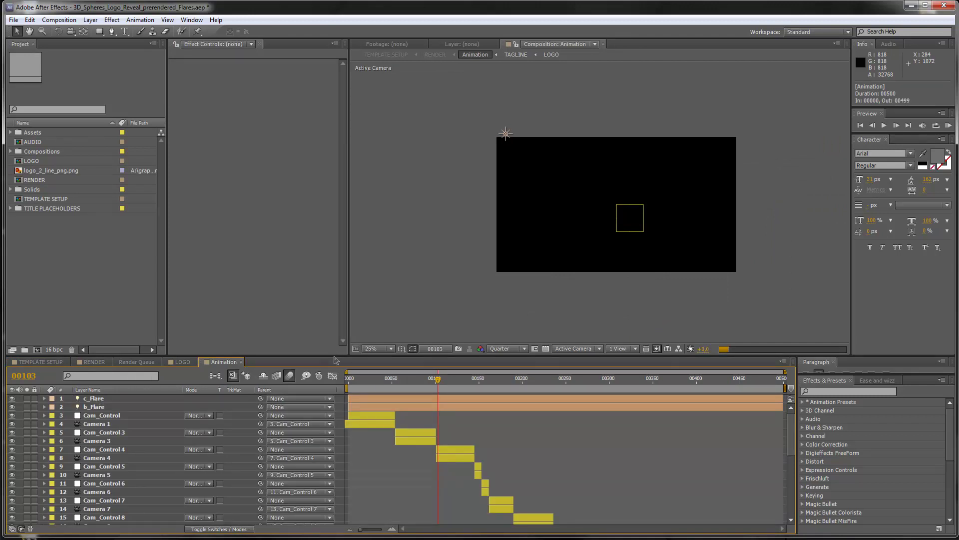
# - Open the Sphere_Texture composition nested in Animation and preview its kaleidoscope texture up to frame 88
pyautogui.moveTo(334, 360); pyautogui.dragTo(338, 236)
pyautogui.scroll(-3, 237, 485)
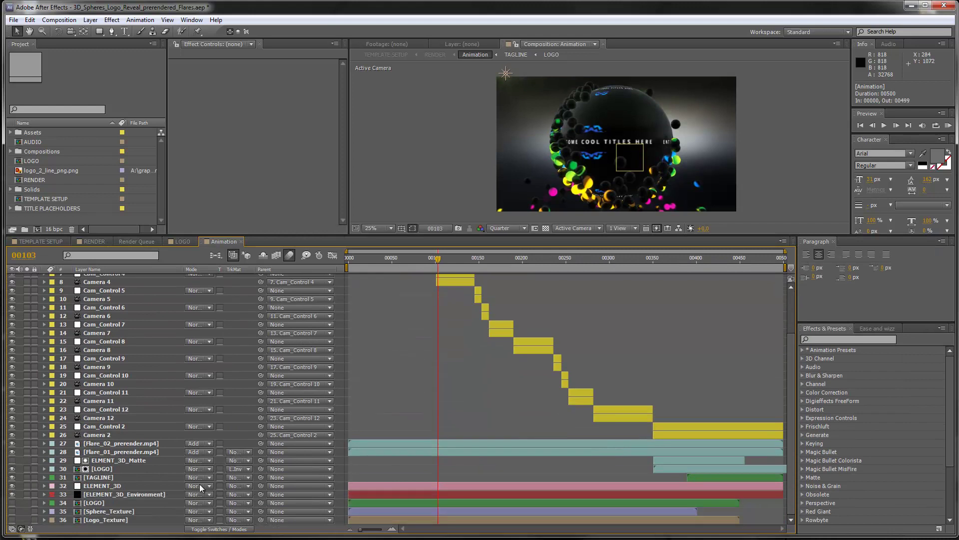
pyautogui.doubleClick(100, 512)
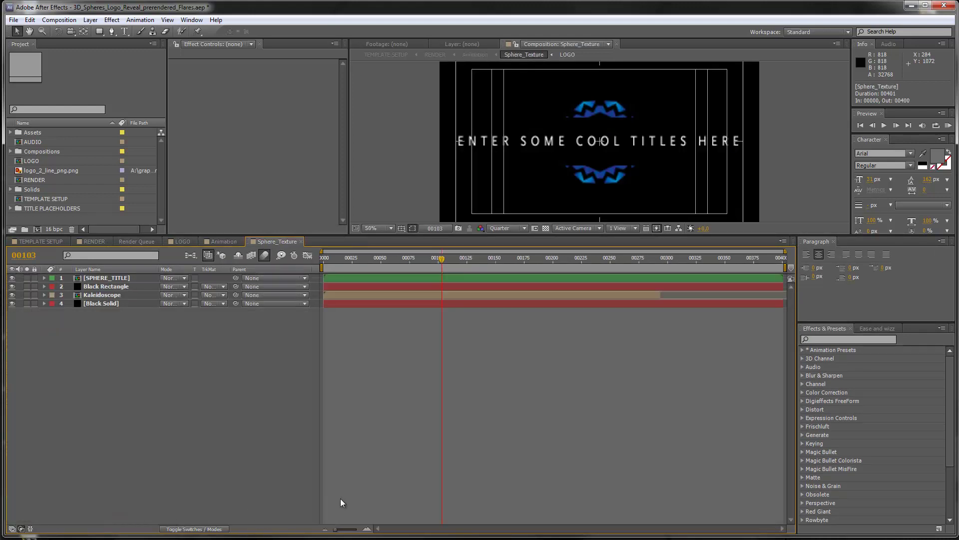
pyautogui.moveTo(422, 235); pyautogui.dragTo(422, 283)
pyautogui.moveTo(368, 309); pyautogui.dragTo(425, 316)
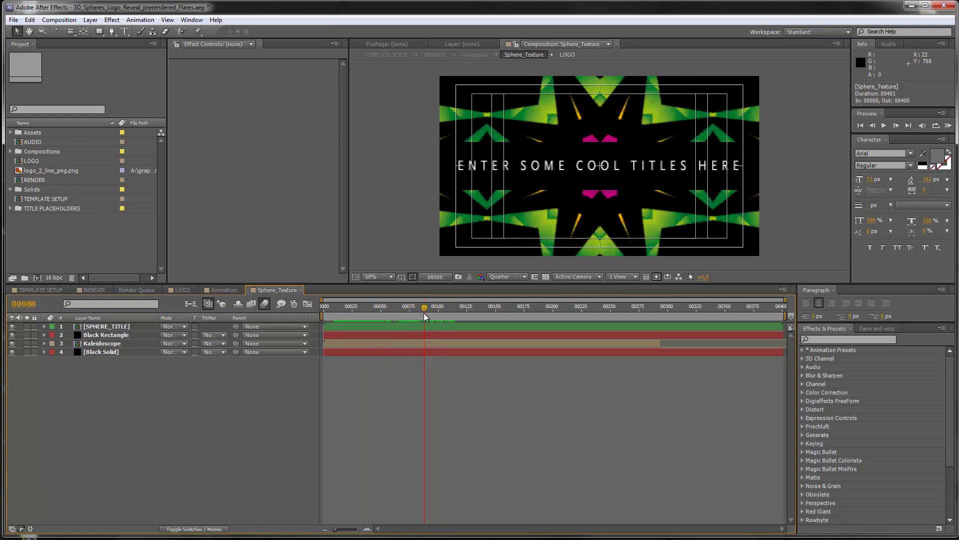
# - Reveal the Kaleidoscope layer's animated CC Kaleida properties, inspect the Center expression and preview the texture at frame 67
pyautogui.click(94, 345)
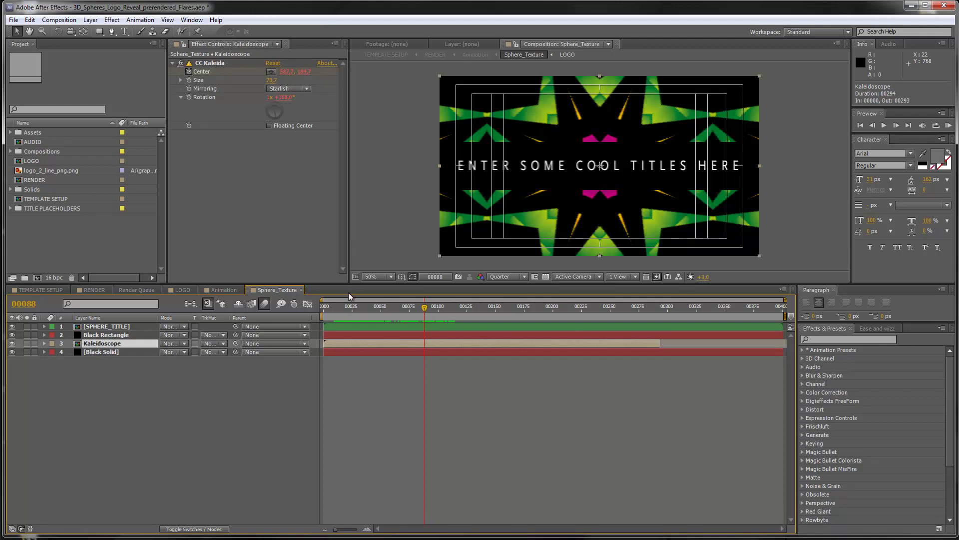
pyautogui.press('u')
pyautogui.click(352, 369)
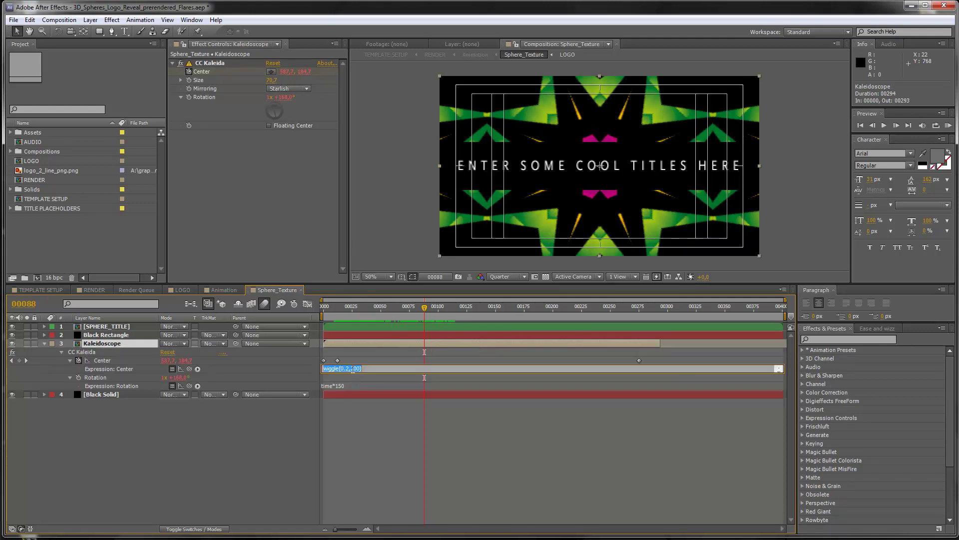
pyautogui.click(351, 369)
pyautogui.moveTo(439, 306); pyautogui.dragTo(399, 333)
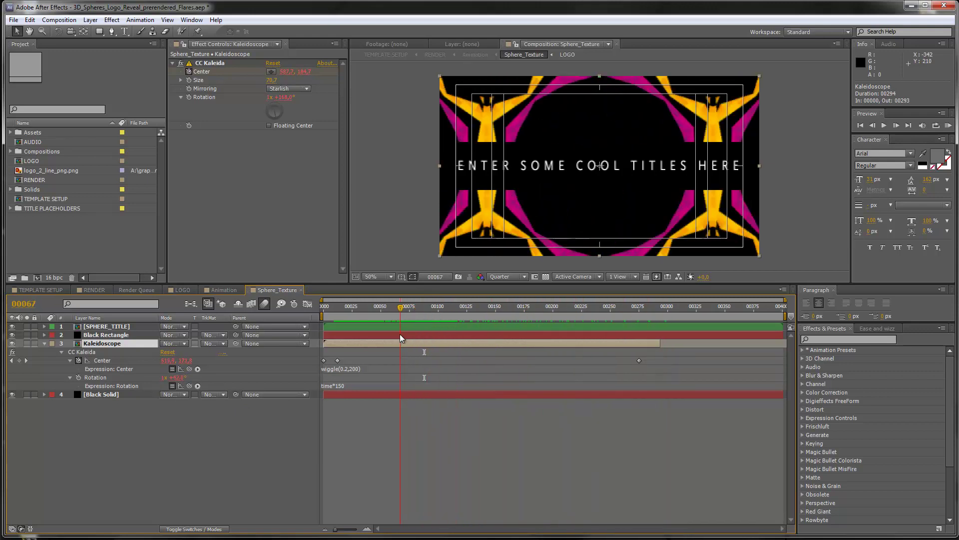
# - Close Sphere_Texture, open the AUDIO composition from TEMPLATE SETUP, and check where its layers are used in RENDER
pyautogui.click(301, 290)
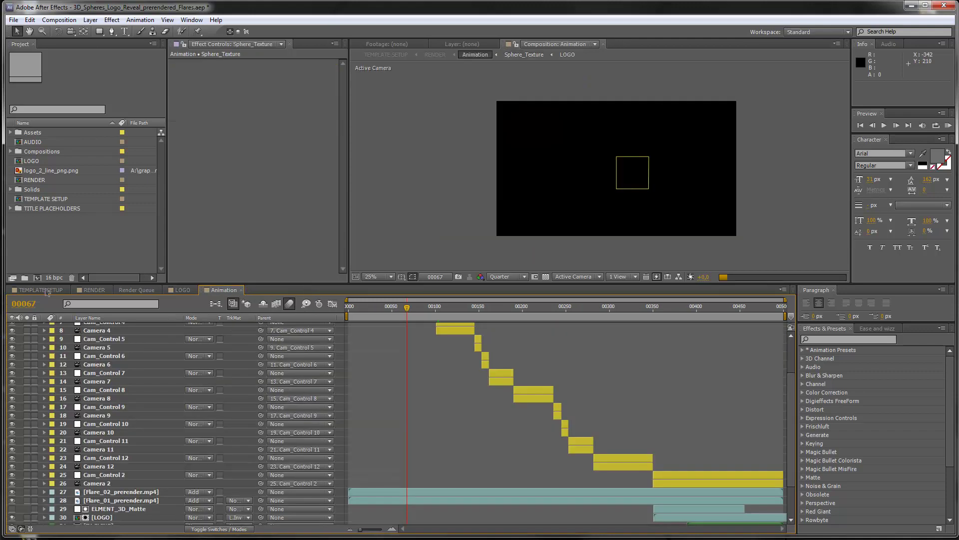
pyautogui.click(45, 291)
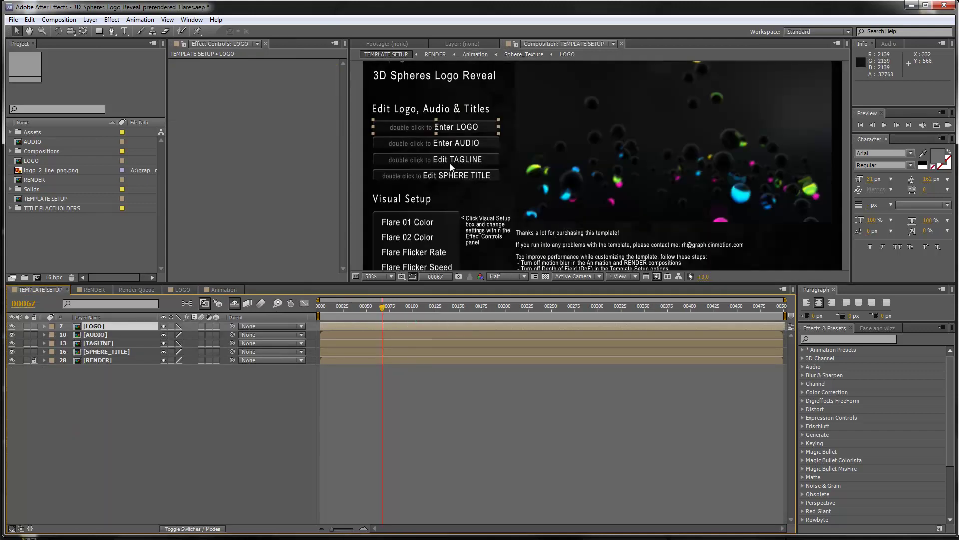
pyautogui.doubleClick(457, 144)
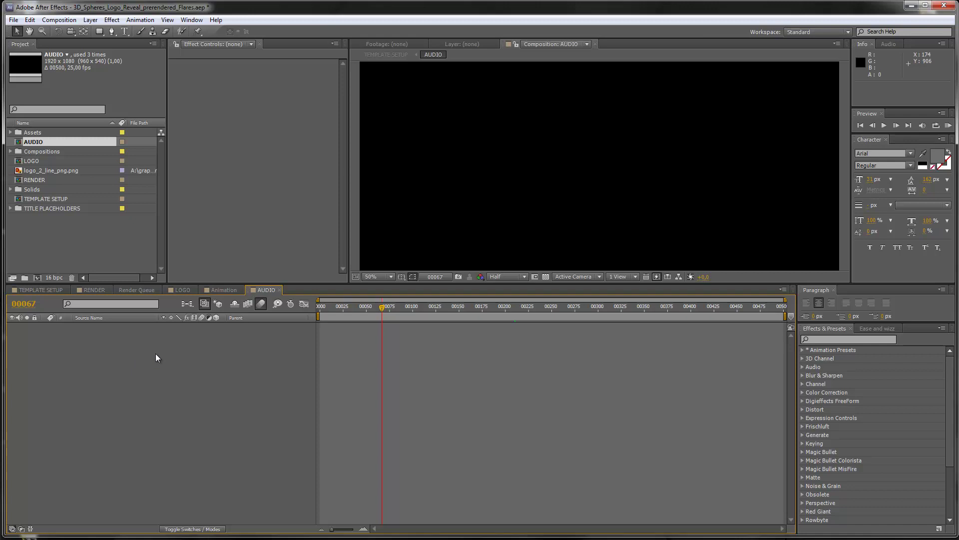
pyautogui.click(67, 226)
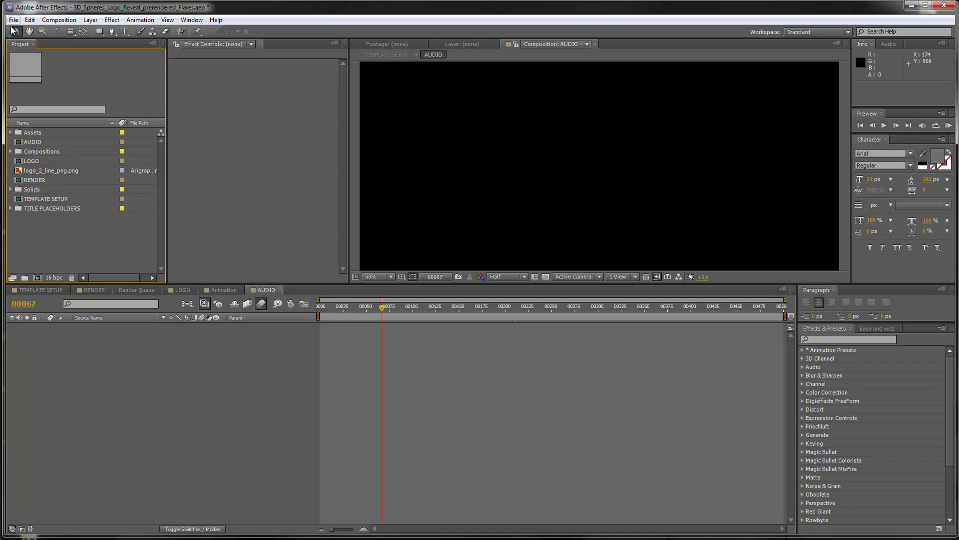
pyautogui.click(95, 290)
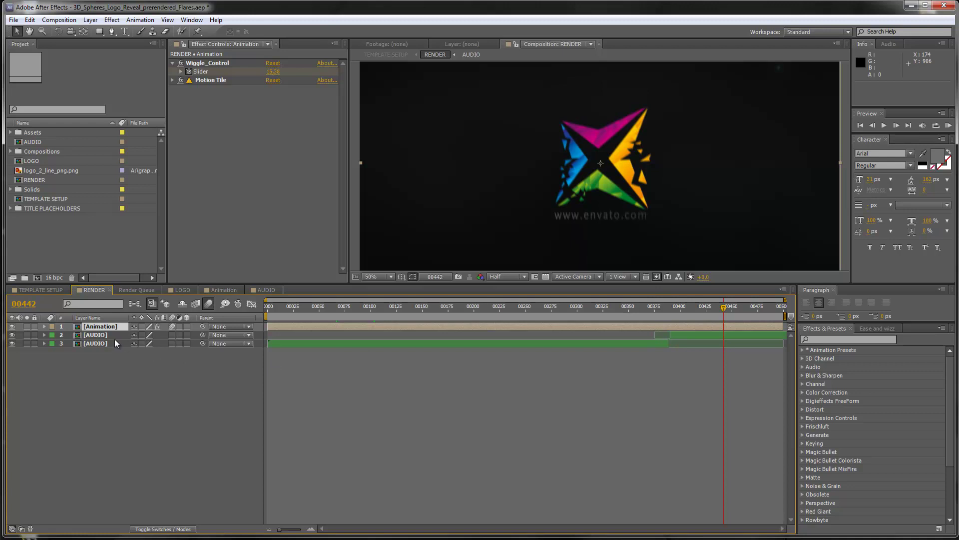
pyautogui.click(262, 291)
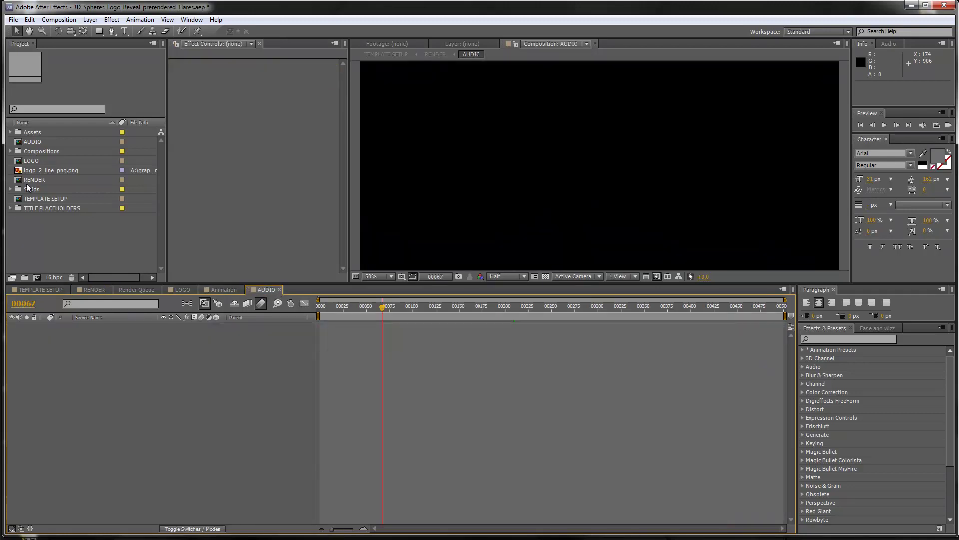
# - Import Dubstep Logo & Loop.mp3 from the Logo_sound folder and add it as a layer to the AUDIO composition
pyautogui.click(14, 20)
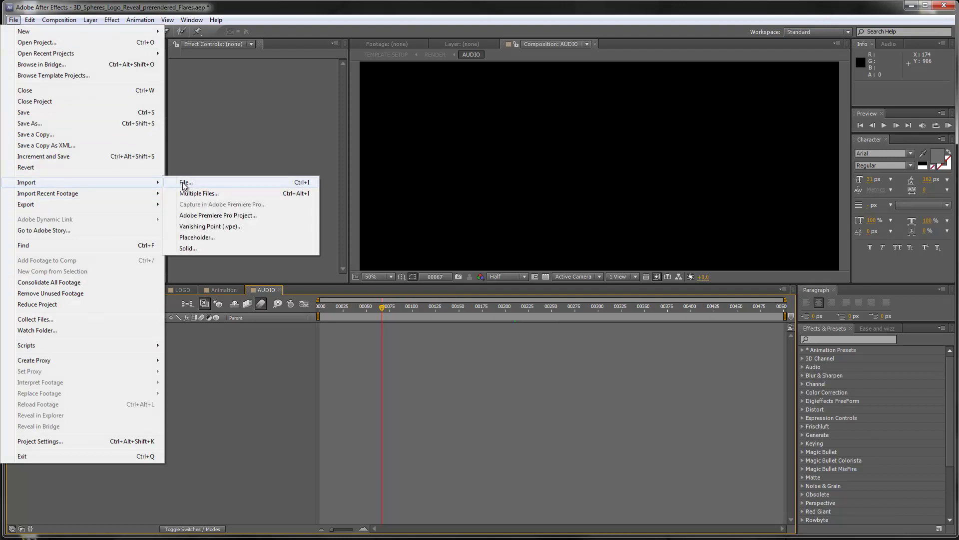
pyautogui.click(183, 182)
pyautogui.click(45, 165)
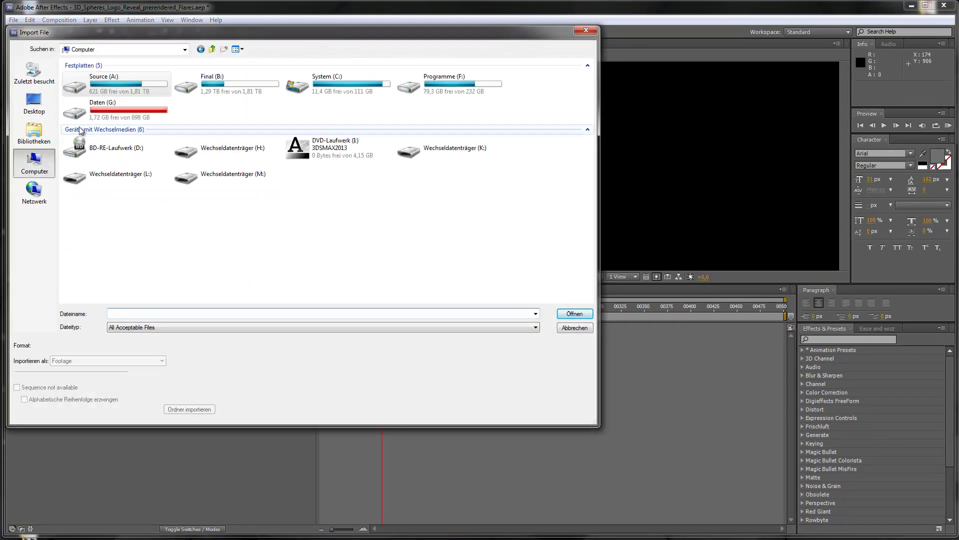
pyautogui.doubleClick(111, 78)
pyautogui.doubleClick(107, 85)
pyautogui.doubleClick(97, 93)
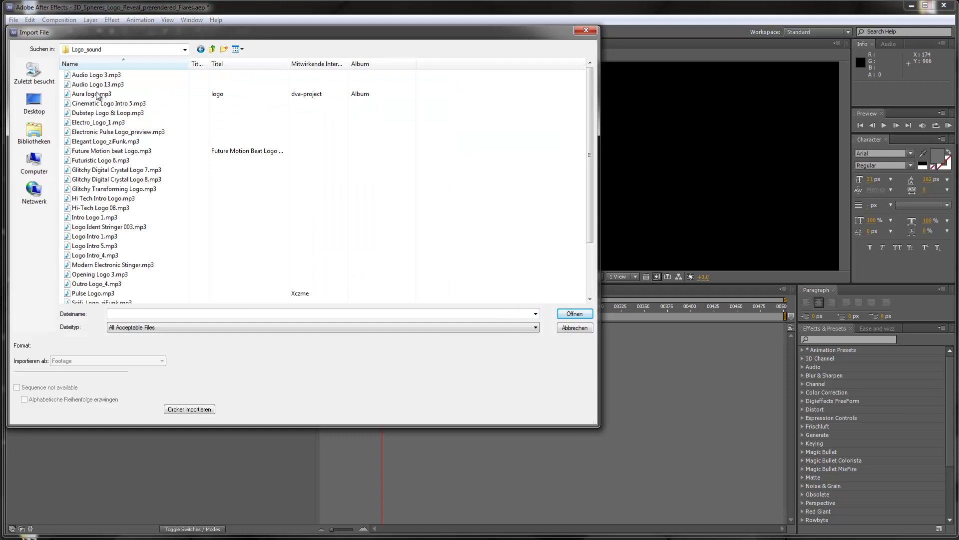
pyautogui.click(91, 115)
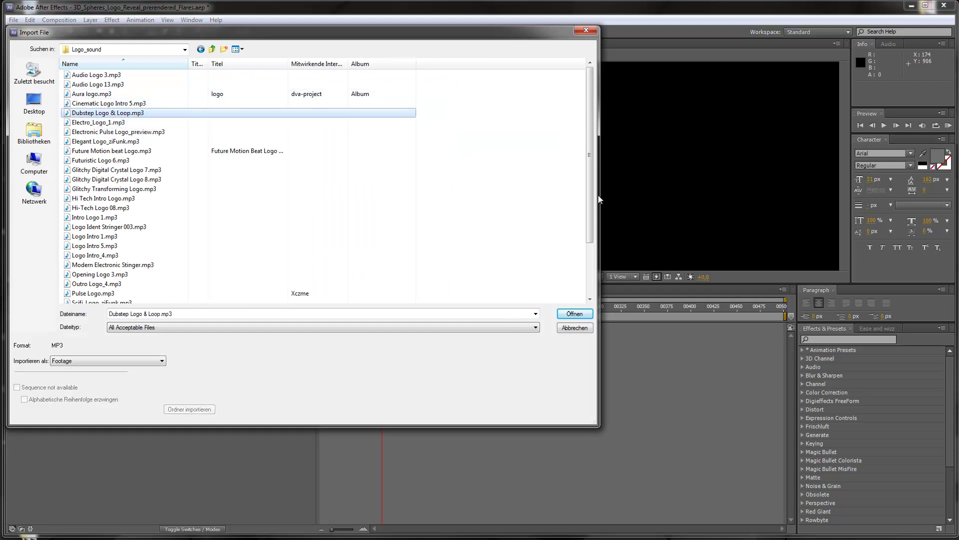
pyautogui.click(573, 313)
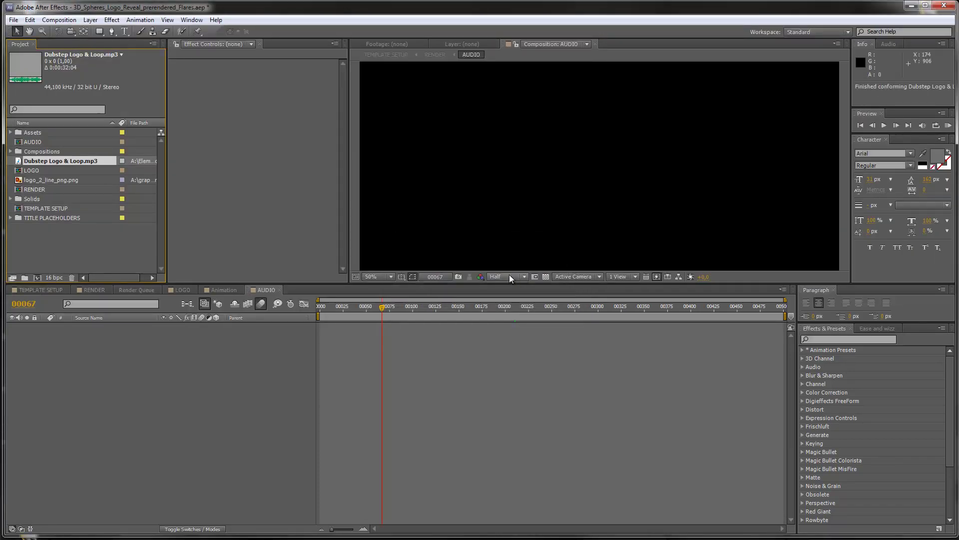
pyautogui.moveTo(56, 161); pyautogui.dragTo(179, 339)
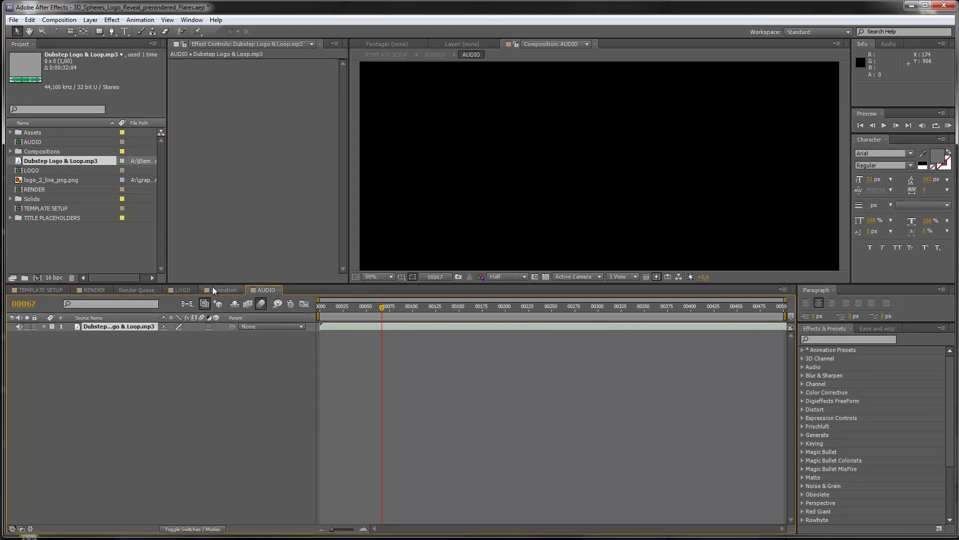
# - Show the audio waveforms of both AUDIO layers in the RENDER composition
pyautogui.click(95, 289)
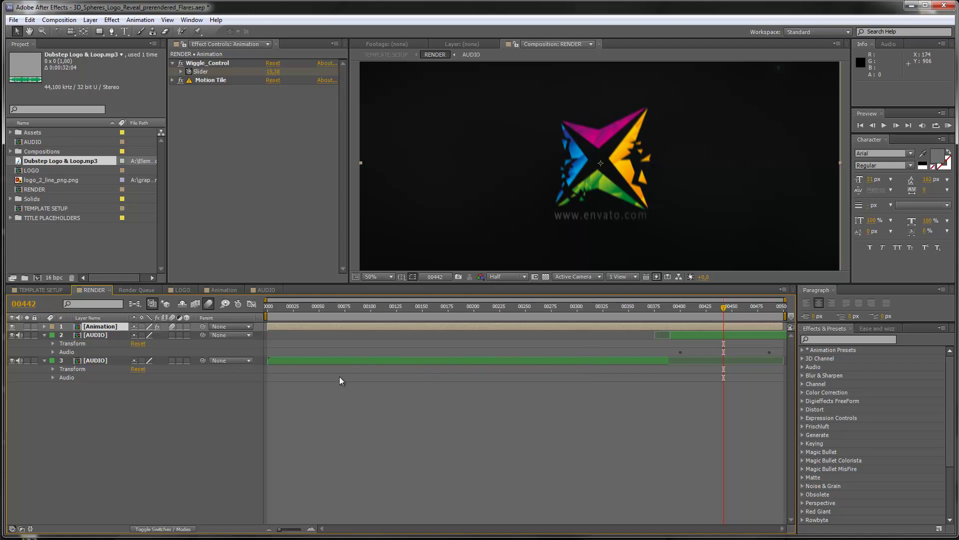
pyautogui.click(106, 335)
pyautogui.press('l')
pyautogui.press('l')
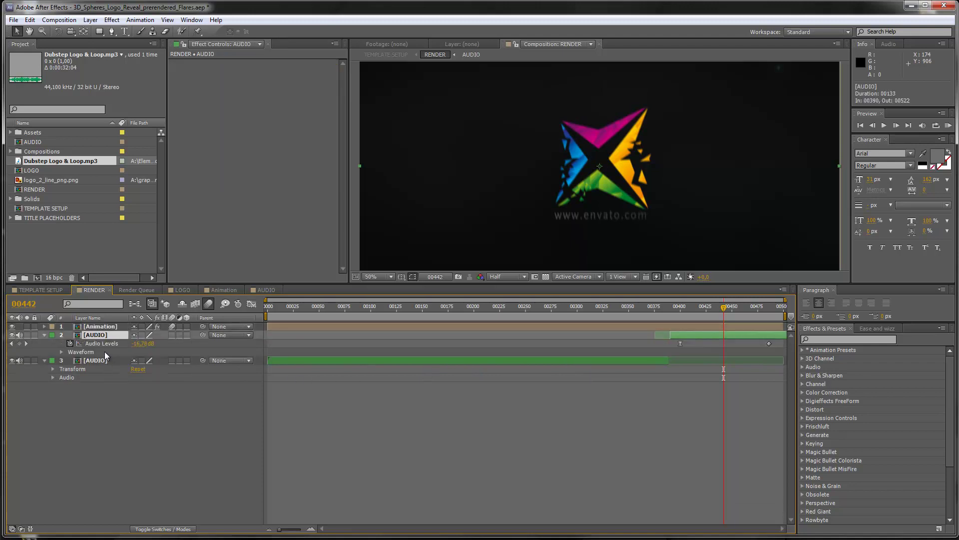
pyautogui.click(104, 385)
pyautogui.press('u')
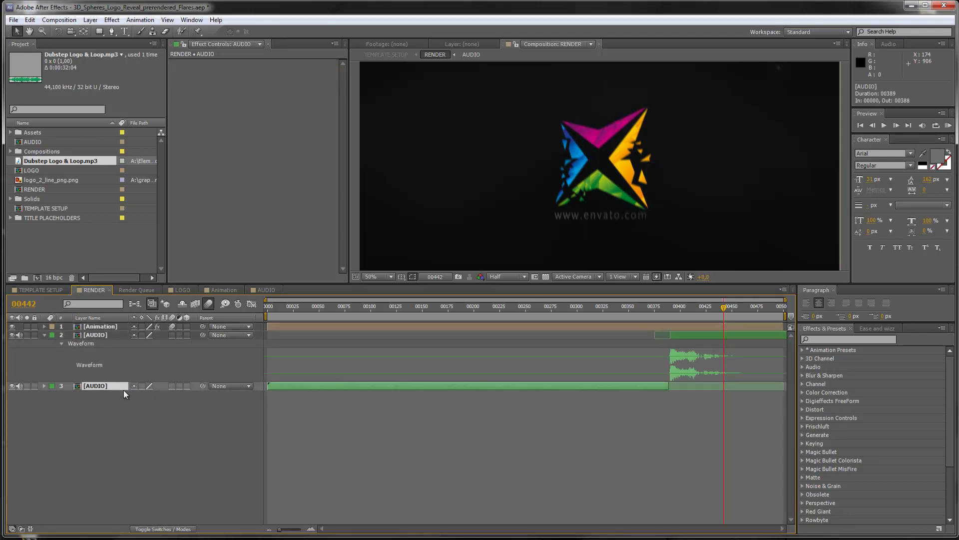
pyautogui.press('l')
pyautogui.press('l')
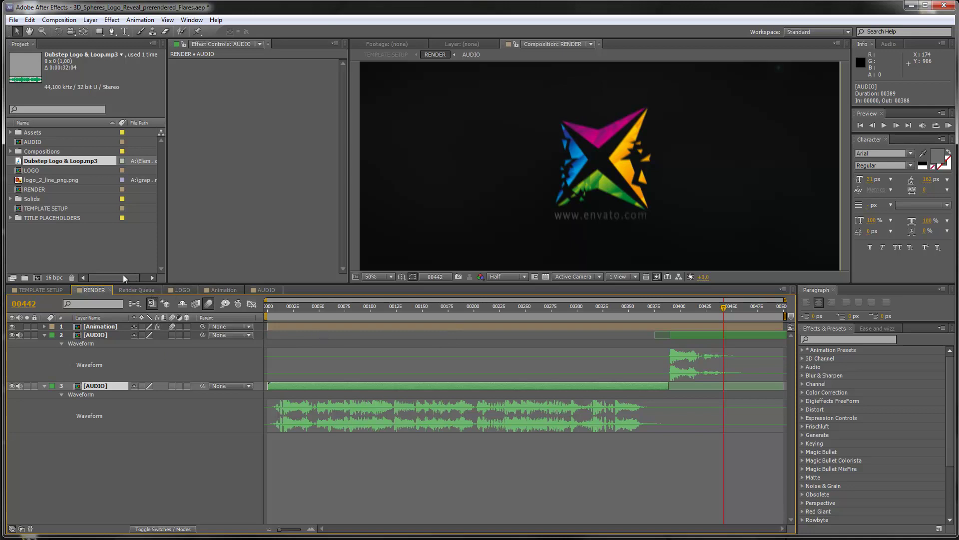
pyautogui.click(36, 289)
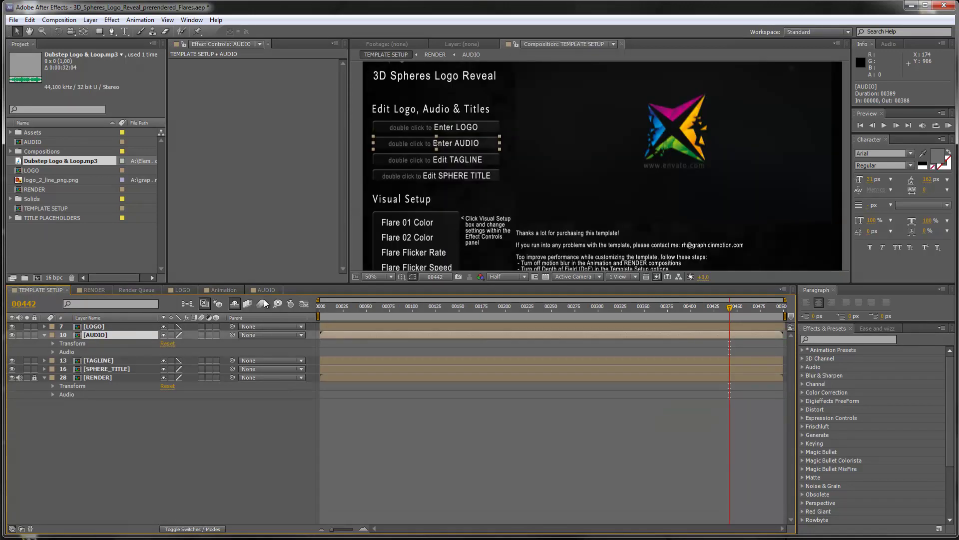
pyautogui.doubleClick(440, 163)
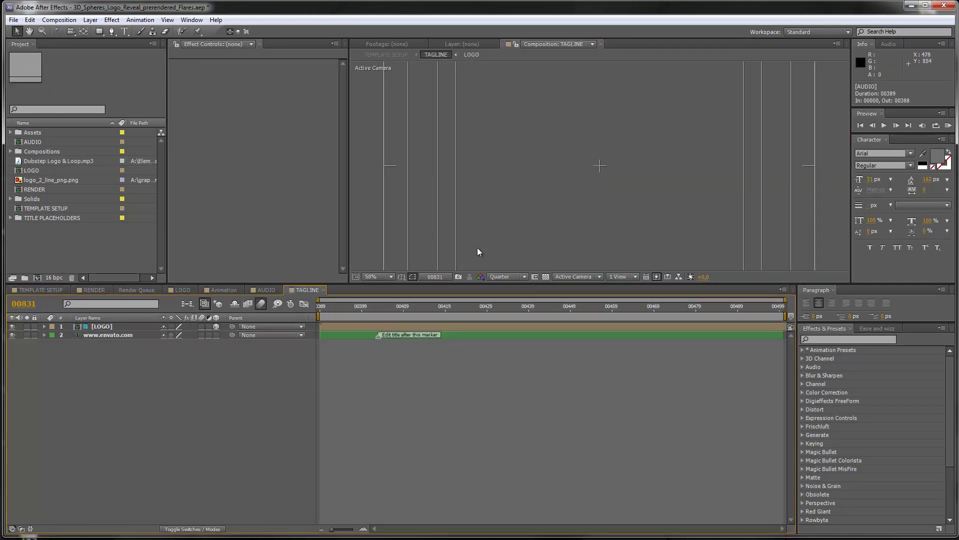
pyautogui.moveTo(412, 314)
pyautogui.mouseDown()
pyautogui.moveTo(421, 315)
pyautogui.moveTo(339, 312)
pyautogui.moveTo(404, 317)
pyautogui.mouseUp()
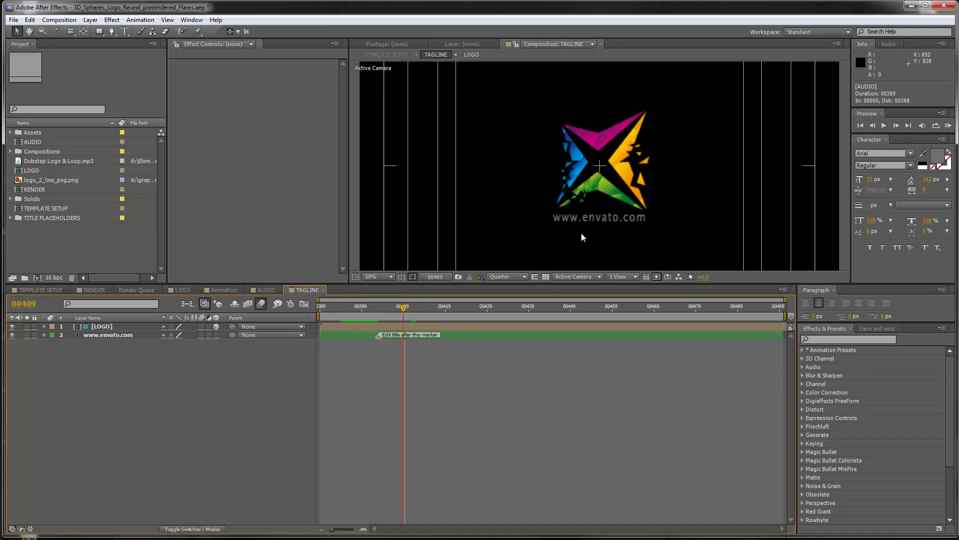
pyautogui.doubleClick(505, 337)
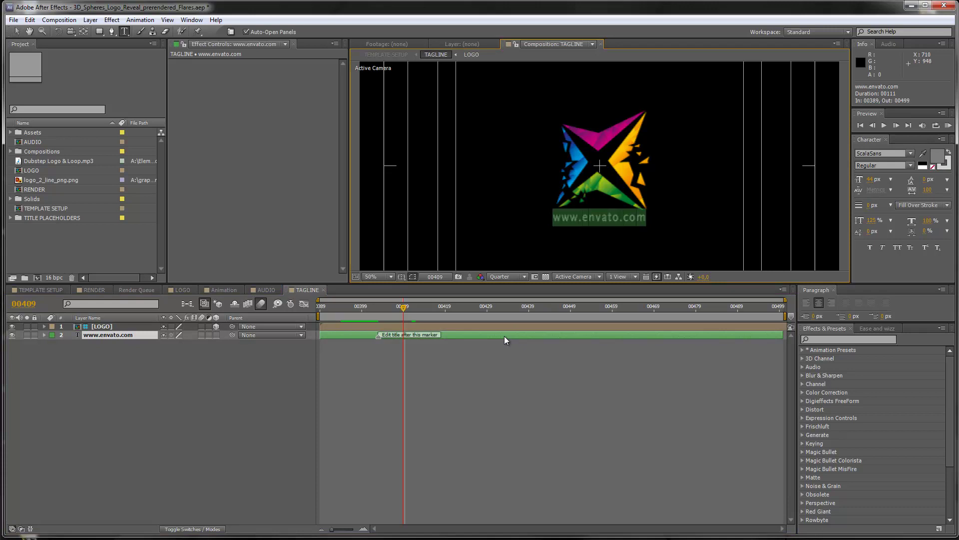
pyautogui.write('www.')
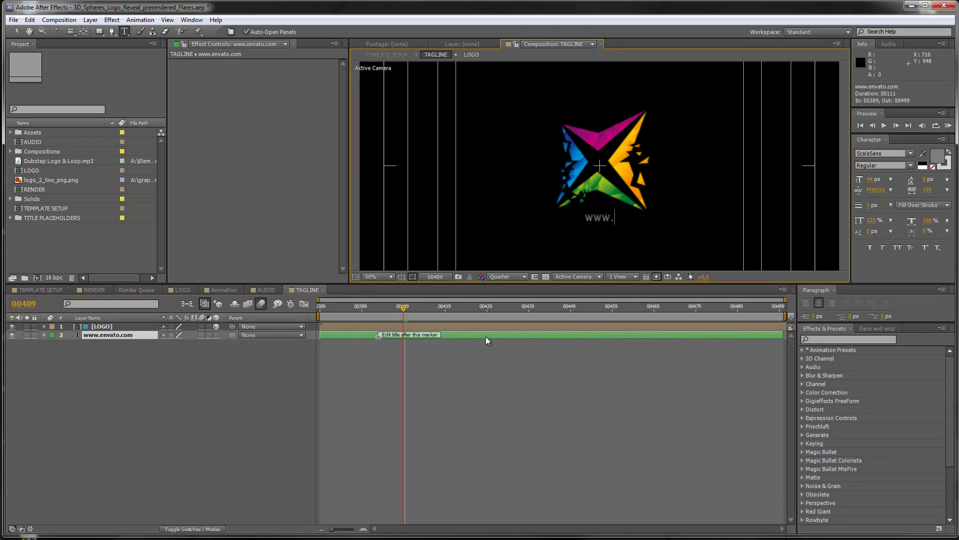
pyautogui.write('graphicin')
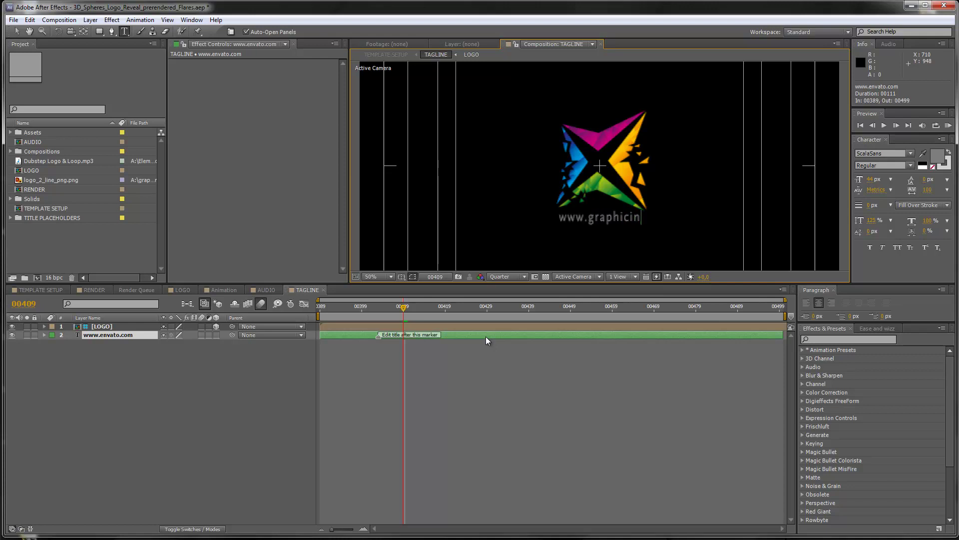
pyautogui.write('motion.com')
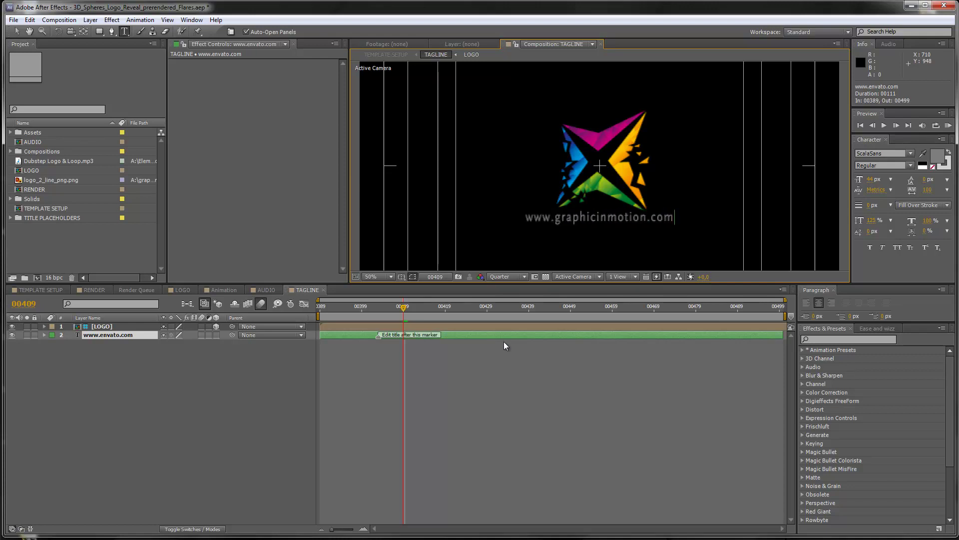
pyautogui.click(428, 390)
# - Scale the tagline text layer to 62% so it matches the logo's width
pyautogui.click(111, 335)
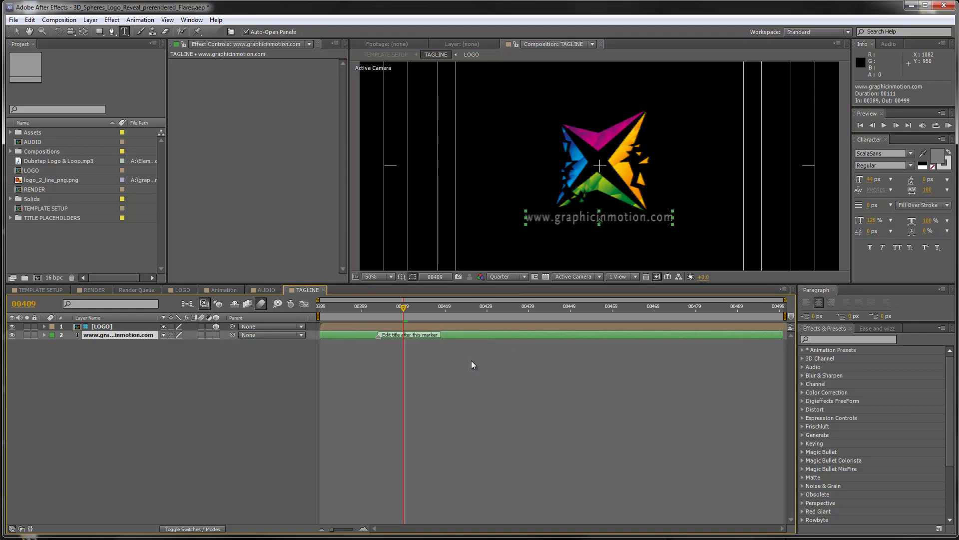
pyautogui.press('s')
pyautogui.moveTo(200, 344); pyautogui.dragTo(183, 346)
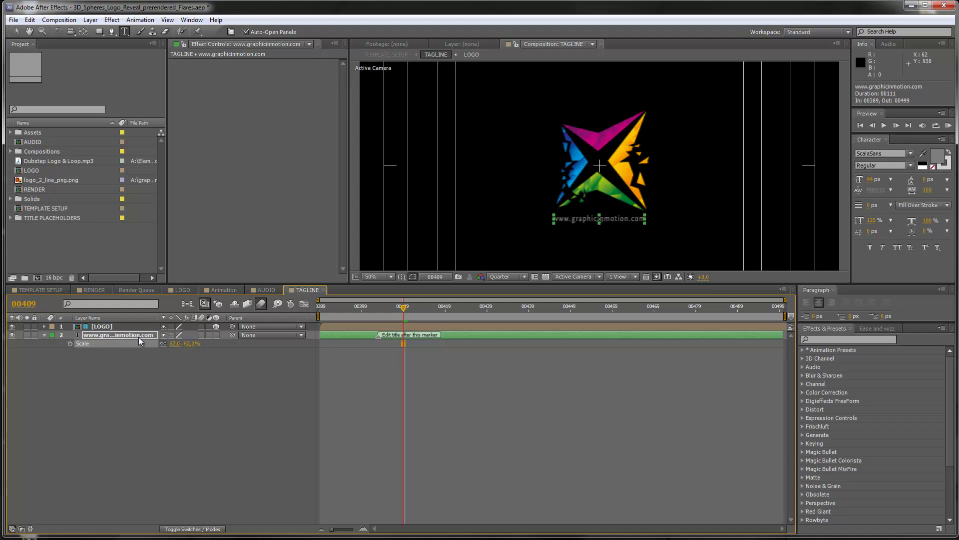
# - In the LOGO composition, nudge the logo_2_line_png.png layer left to 1287.5, 376, and return to the TAGLINE composition
pyautogui.click(184, 289)
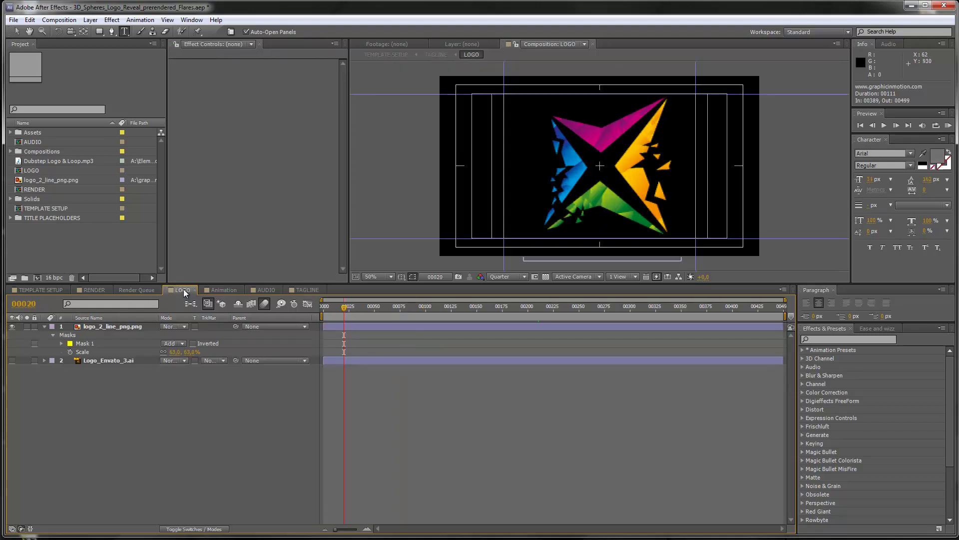
pyautogui.click(109, 326)
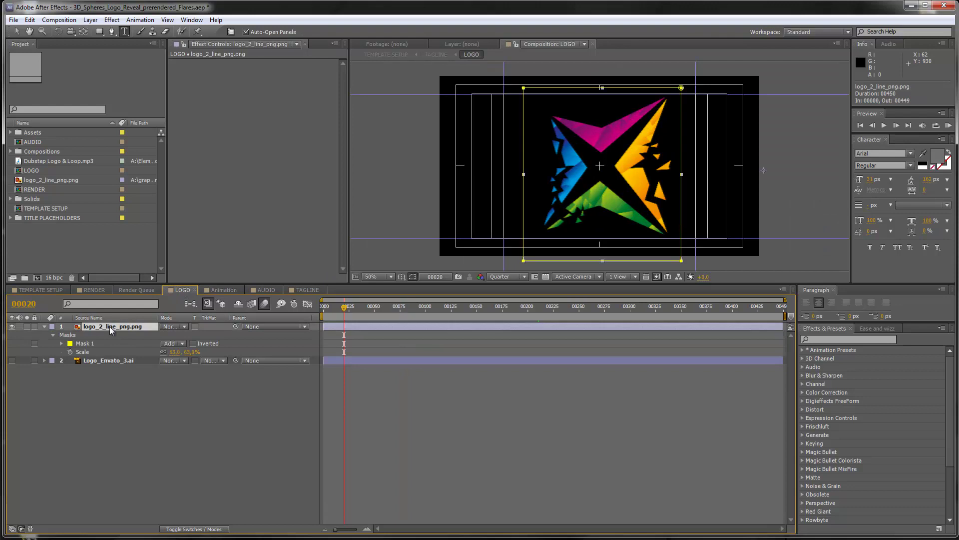
pyautogui.press('Left')
pyautogui.press('Left')
pyautogui.press('Left')
pyautogui.press('Left')
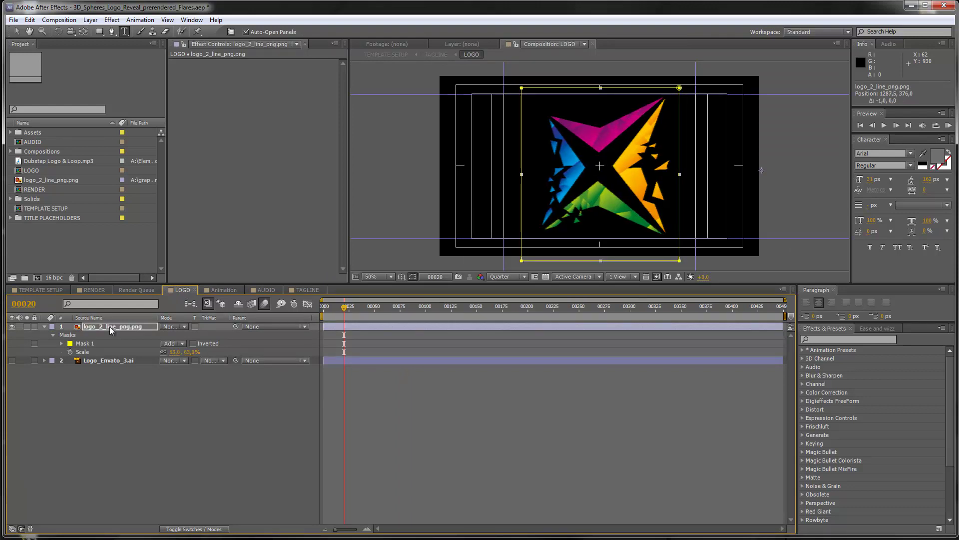
pyautogui.click(309, 291)
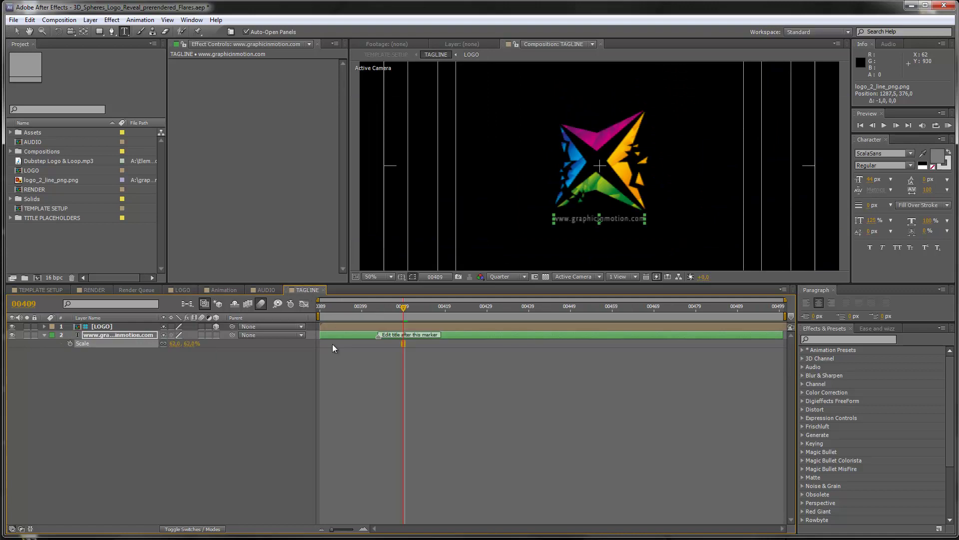
# - Return to the TEMPLATE SETUP composition and, at frame 20, open the SPHERE_TITLE composition for editing
pyautogui.click(304, 385)
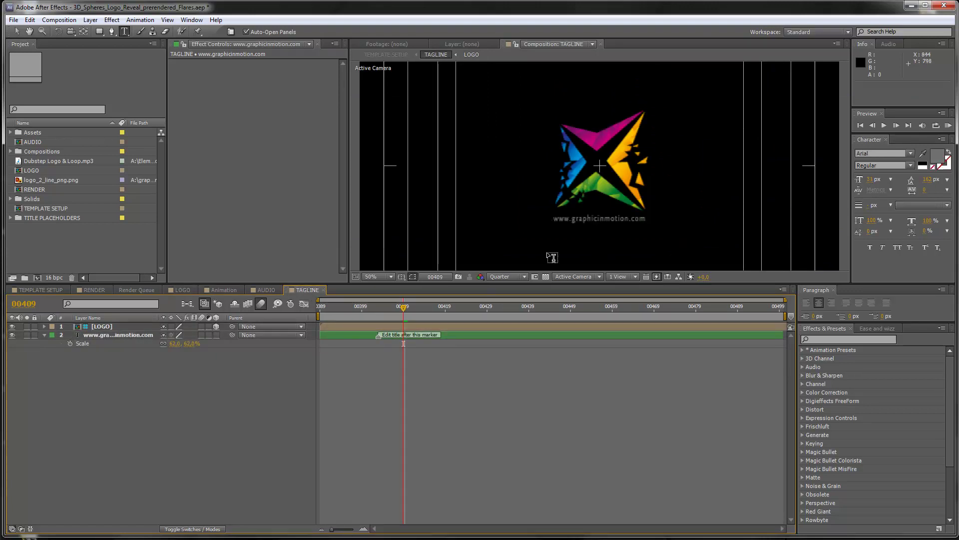
pyautogui.click(58, 291)
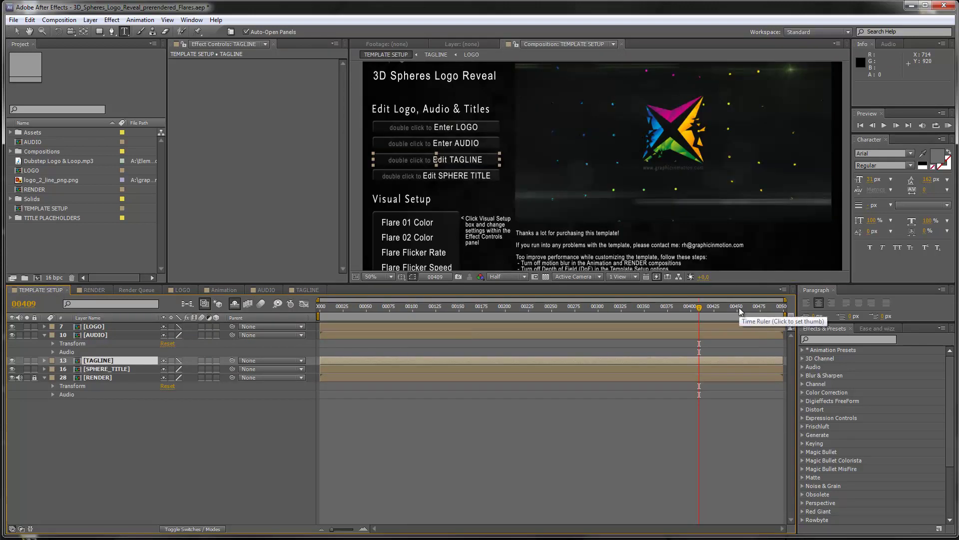
pyautogui.press('v')
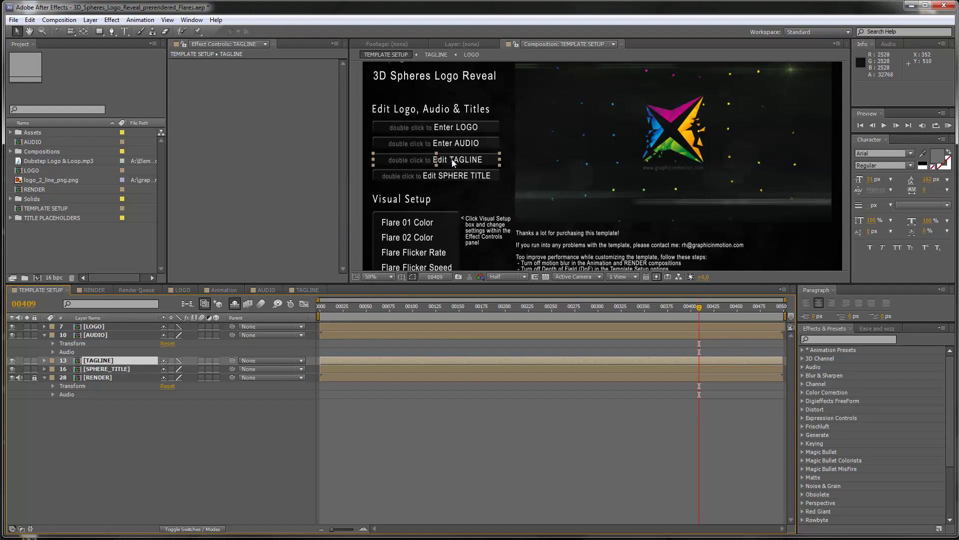
pyautogui.click(338, 310)
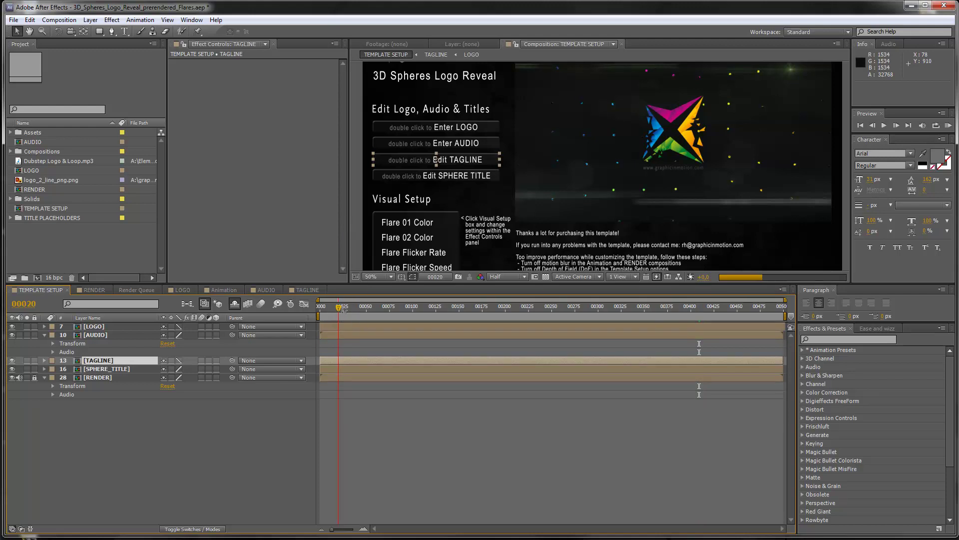
pyautogui.click(445, 175)
pyautogui.doubleClick(445, 175)
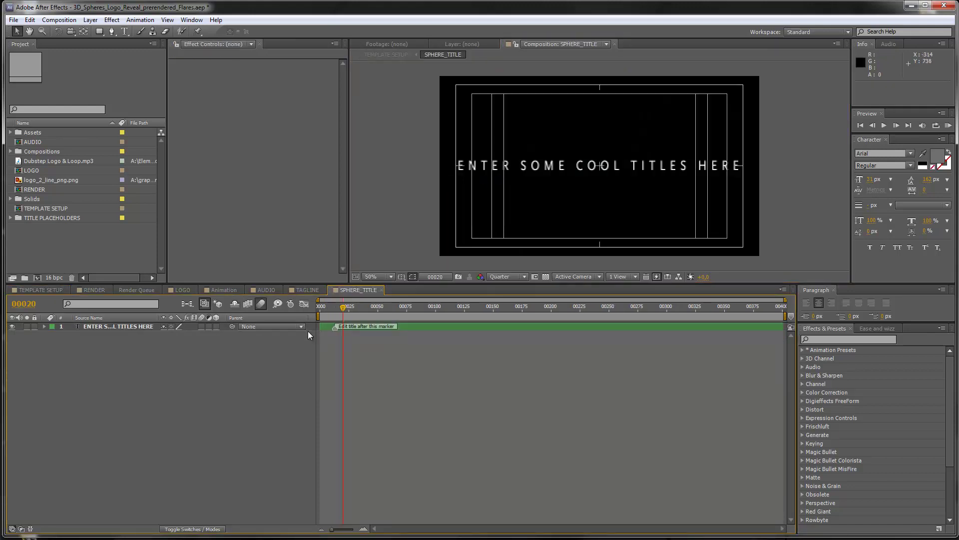
# - Replace the placeholder title in the SPHERE_TITLE composition with "MOTION DESIGN - AE TEMPLATES"
pyautogui.doubleClick(125, 328)
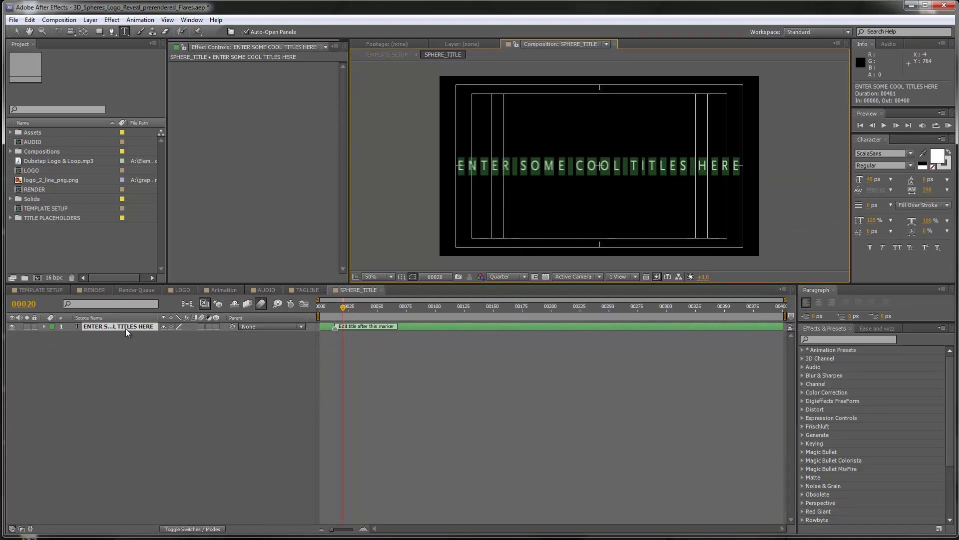
pyautogui.write('MOTION DESIGN - AE TEMPLATES')
pyautogui.click(114, 388)
# - Reduce the sphere title text layer's tracking to 571 so it fits the original title's width
pyautogui.click(132, 325)
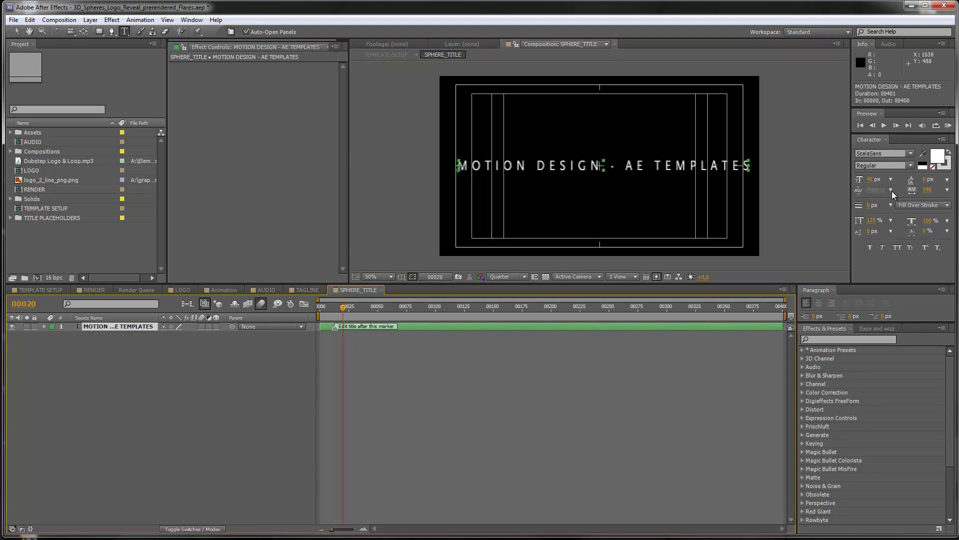
pyautogui.moveTo(926, 195); pyautogui.dragTo(913, 191)
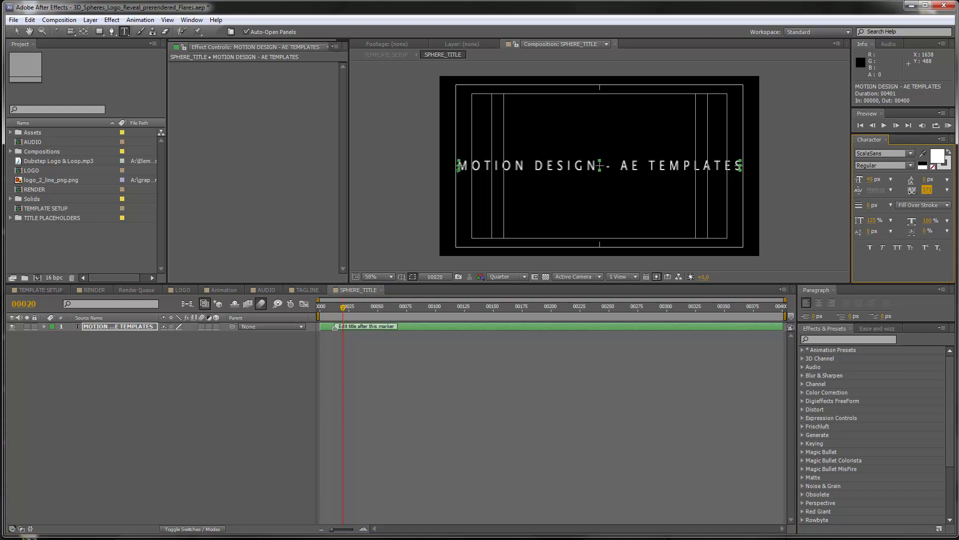
pyautogui.click(472, 439)
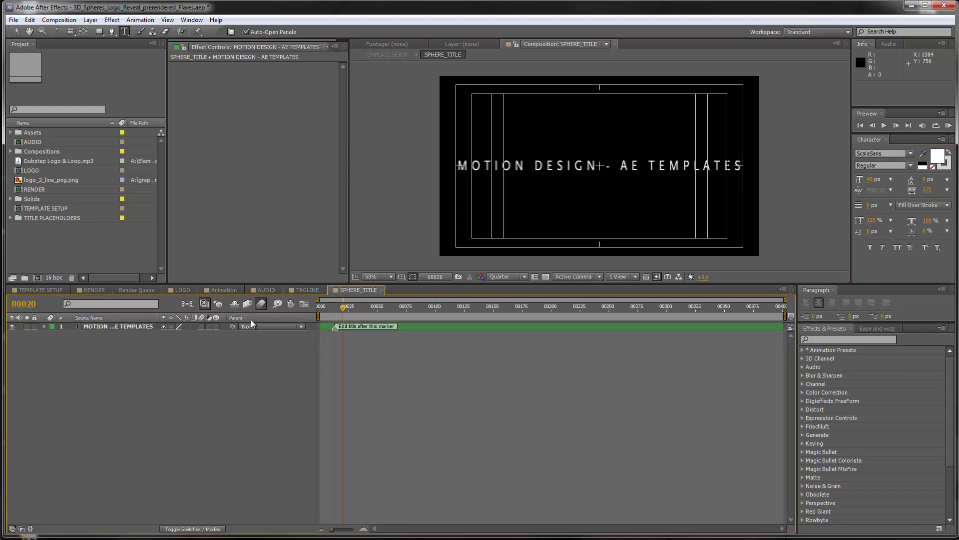
# - Return to the TEMPLATE SETUP composition, go to frame 408 and enlarge the viewer area to show the whole setup at 50%
pyautogui.click(58, 288)
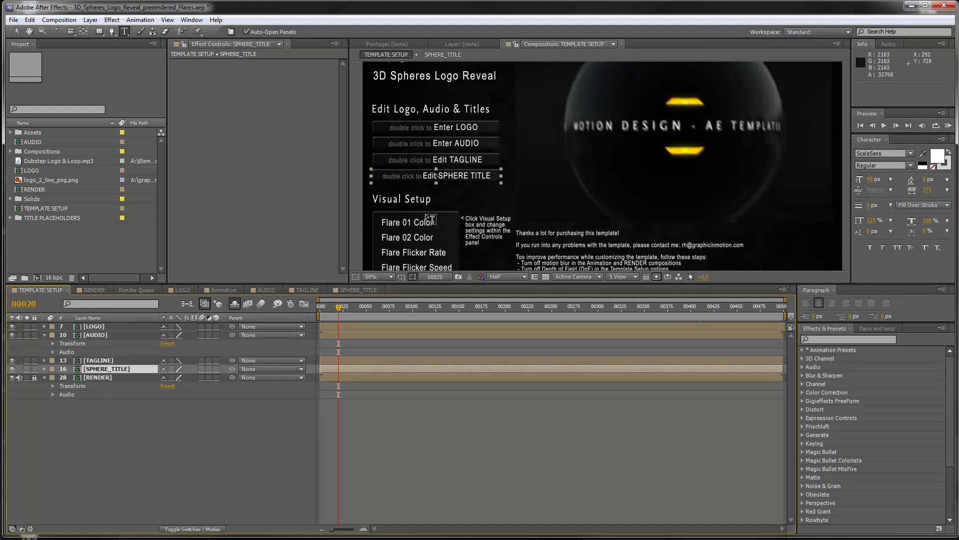
pyautogui.press('v')
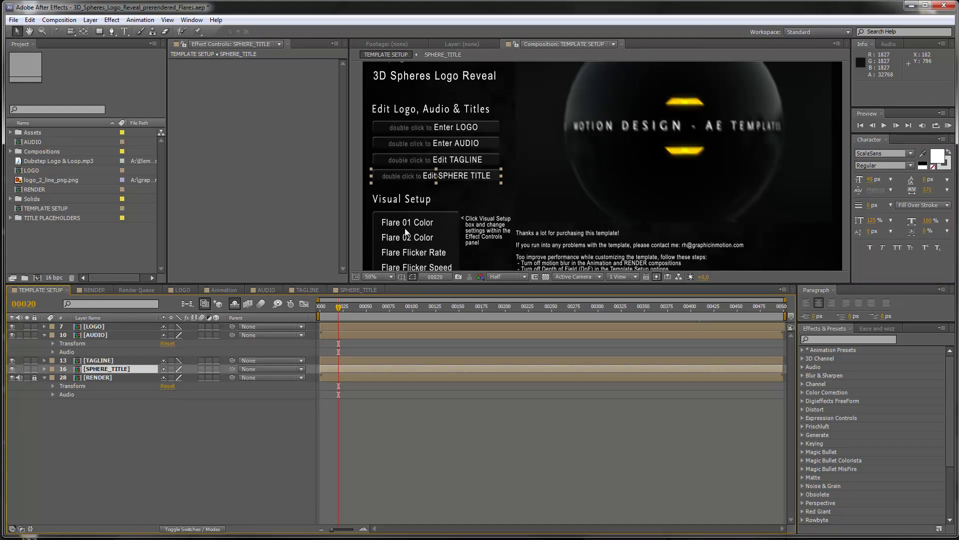
pyautogui.press(',')
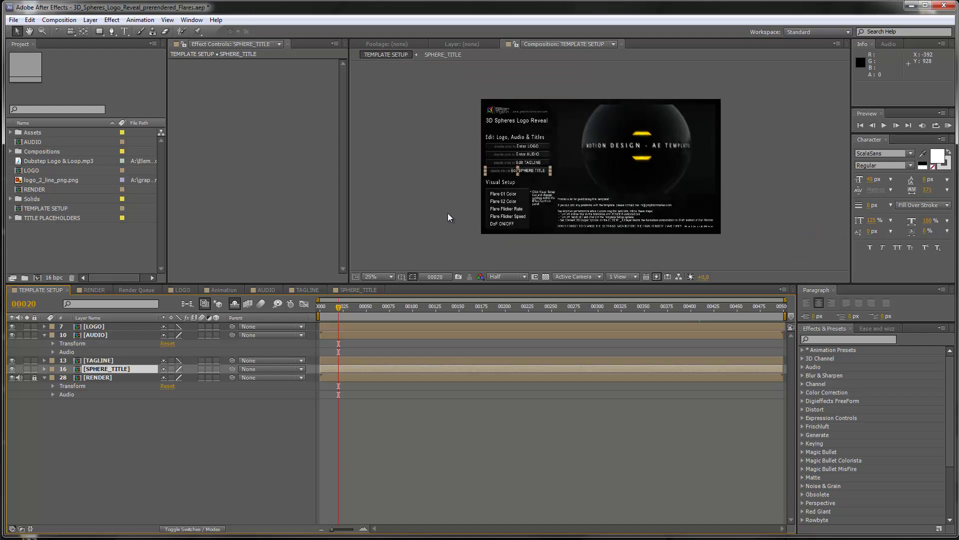
pyautogui.press('.')
pyautogui.click(737, 308)
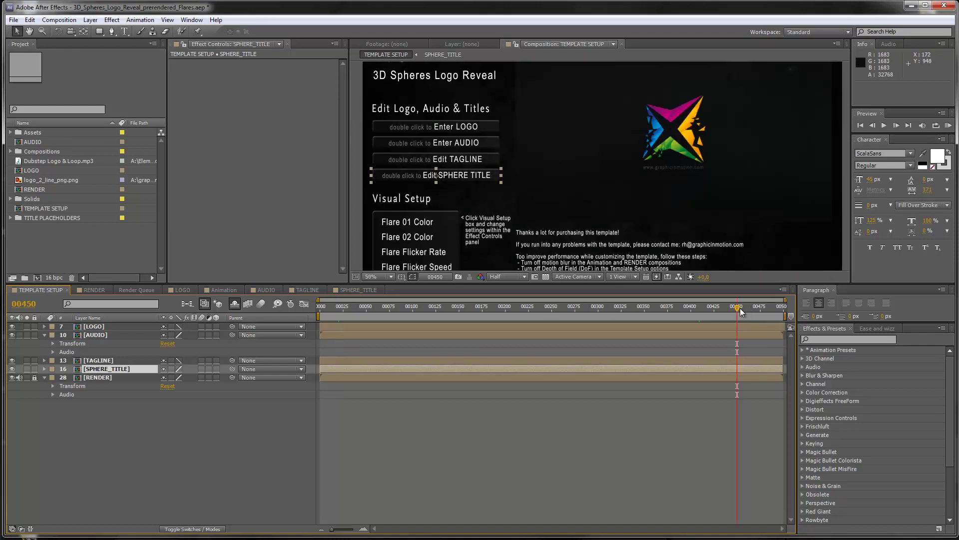
pyautogui.click(720, 307)
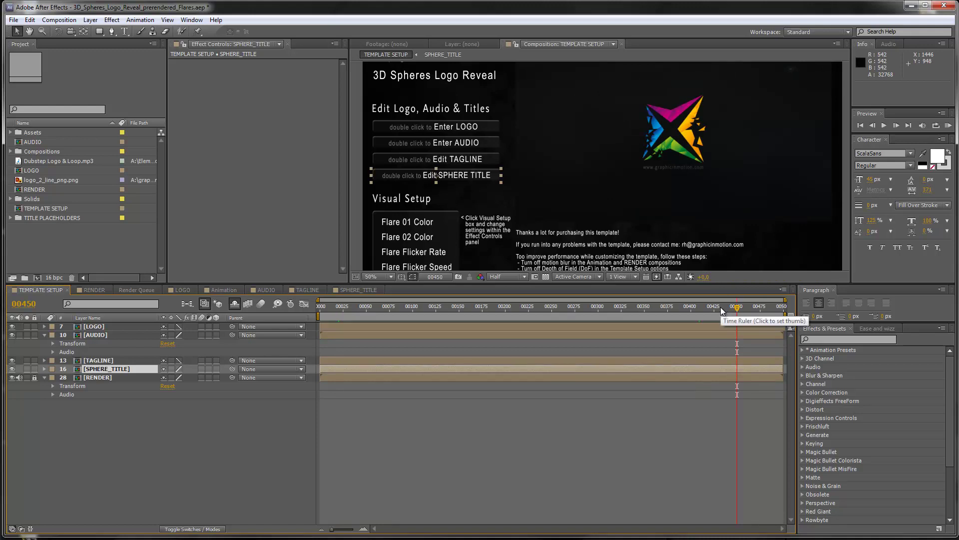
pyautogui.press(',')
pyautogui.press('j')
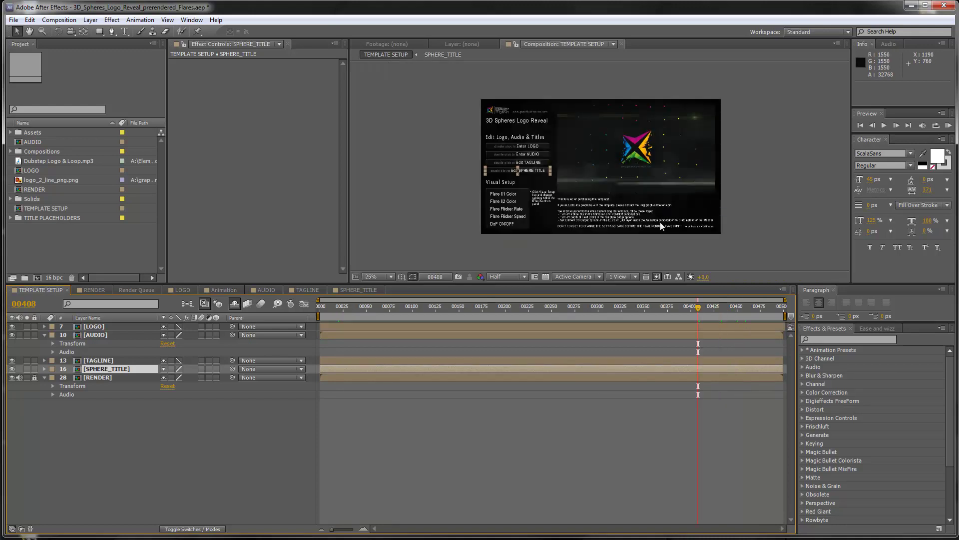
pyautogui.press('.')
pyautogui.moveTo(582, 284); pyautogui.dragTo(582, 351)
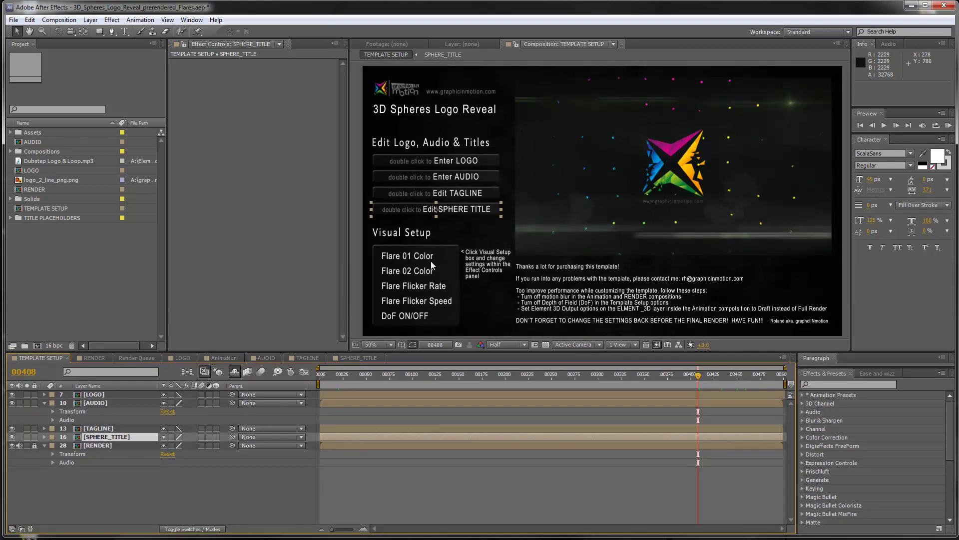
# - In the Visual Setup controls, sample Flare 01 Color from the logo's magenta part and Flare 02 Color from its blue part
pyautogui.click(420, 272)
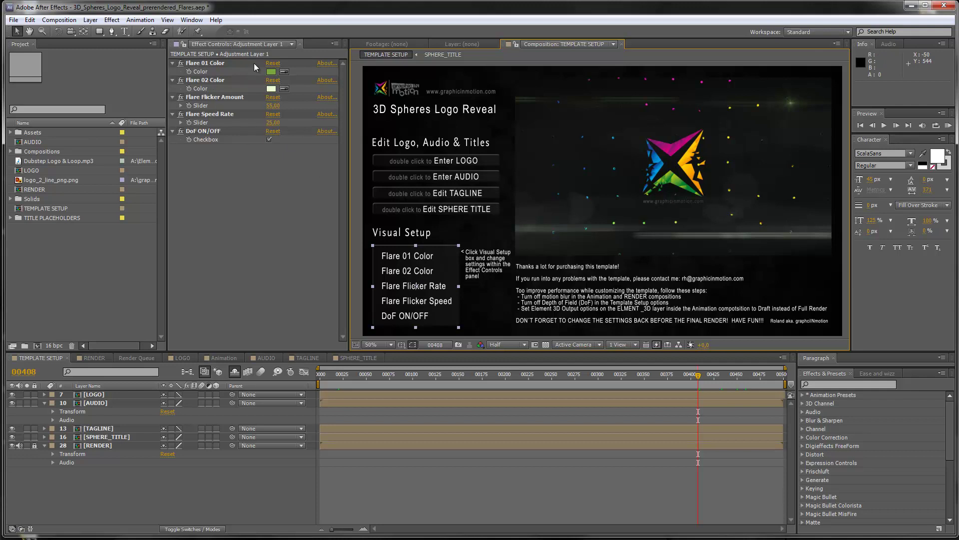
pyautogui.click(283, 72)
pyautogui.click(673, 153)
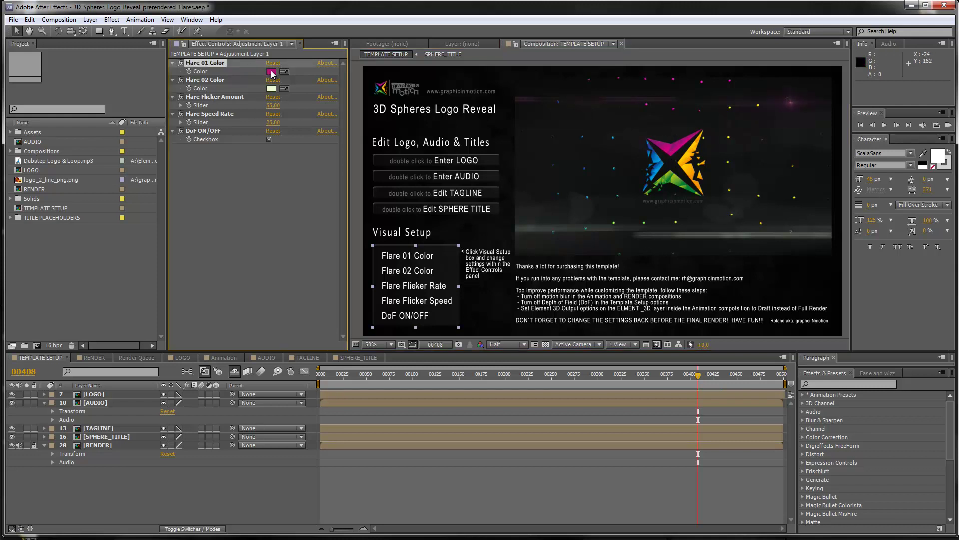
pyautogui.click(284, 88)
pyautogui.click(664, 161)
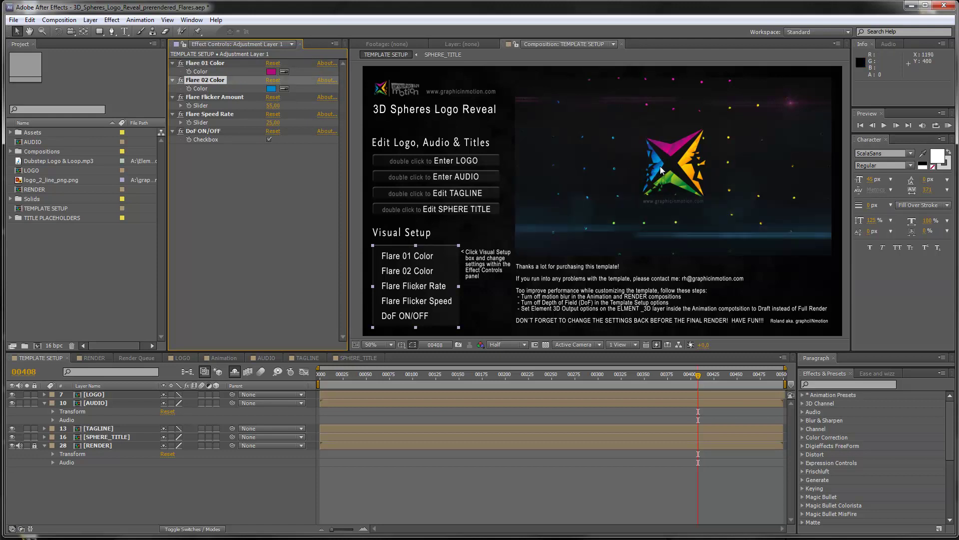
# - Brighten Flare 02 Color to the light blue 21B3FF
pyautogui.click(271, 89)
pyautogui.click(300, 172)
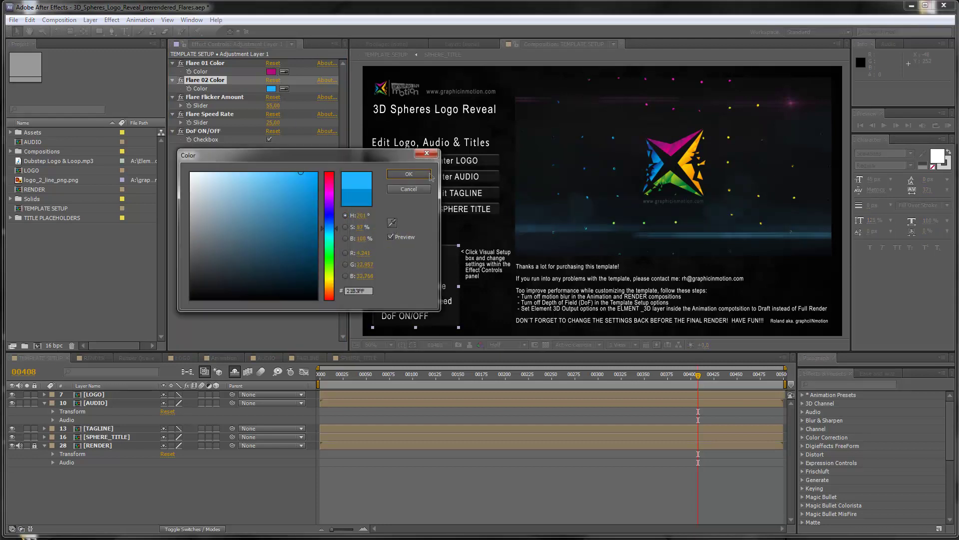
pyautogui.click(408, 174)
# - Brighten Flare 01 Color to a vivid pink
pyautogui.click(271, 72)
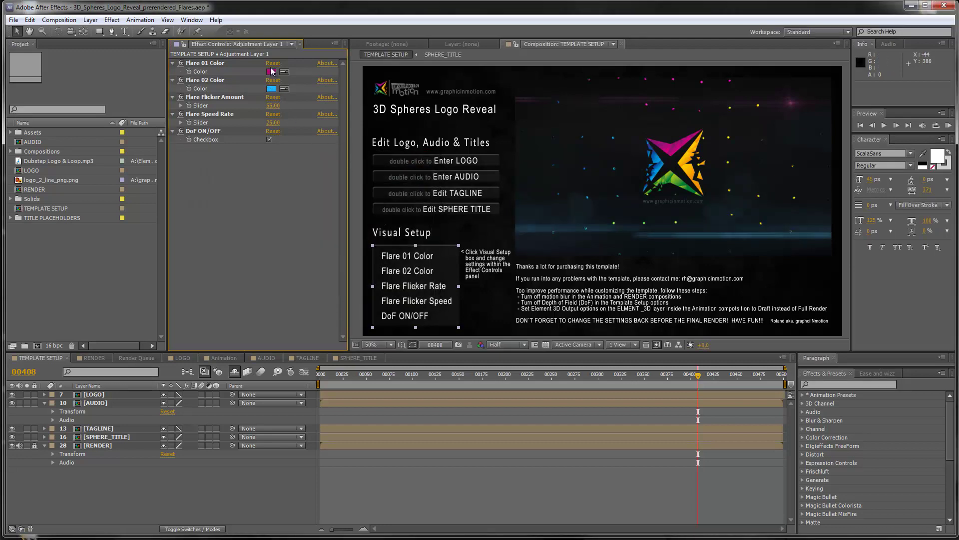
pyautogui.click(295, 170)
pyautogui.moveTo(296, 170); pyautogui.dragTo(302, 174)
pyautogui.click(416, 175)
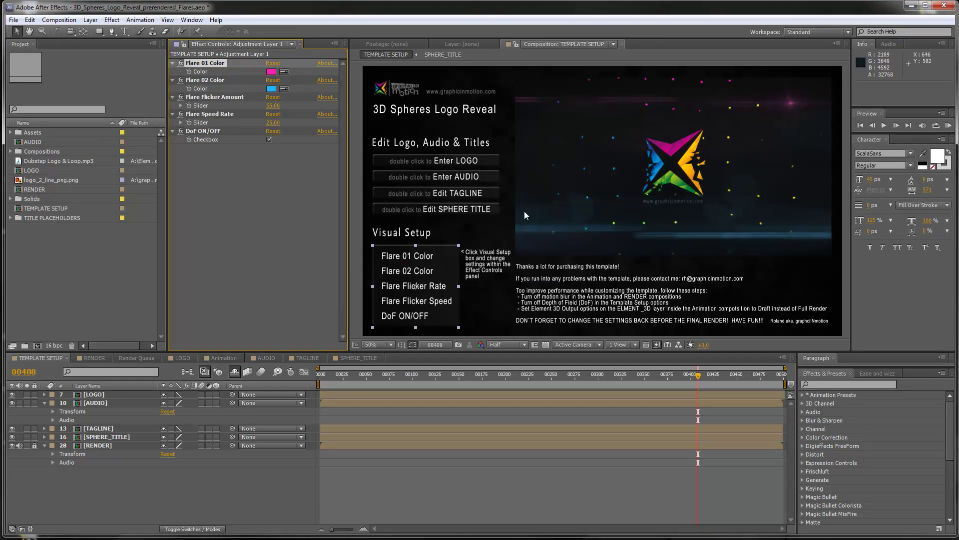
# - Go to frame 50 and turn off depth of field in the Visual Setup controls
pyautogui.click(224, 97)
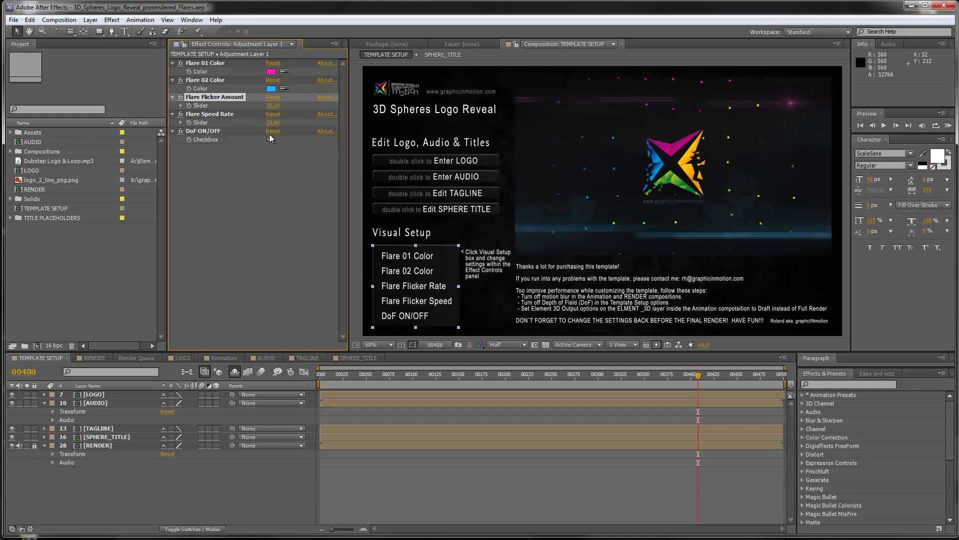
pyautogui.moveTo(371, 376); pyautogui.dragTo(367, 378)
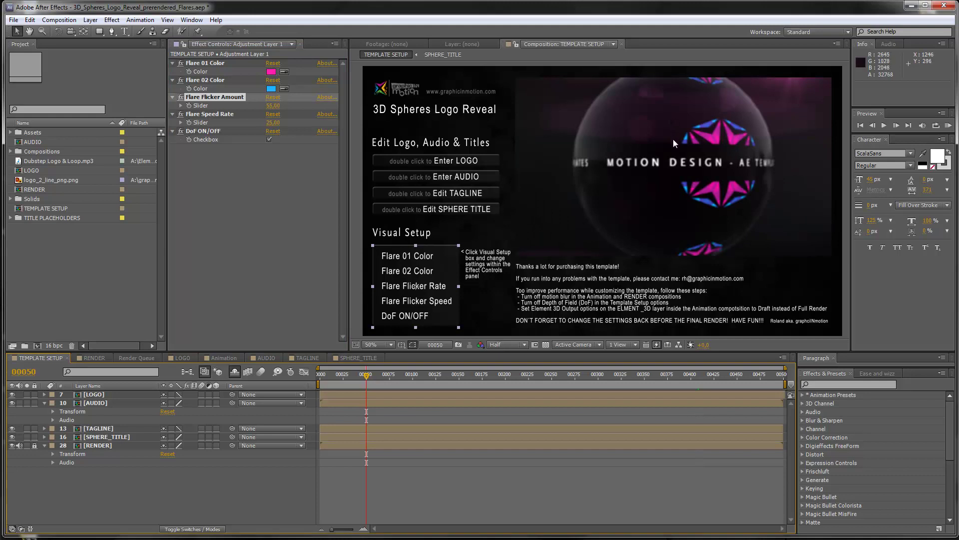
pyautogui.click(268, 140)
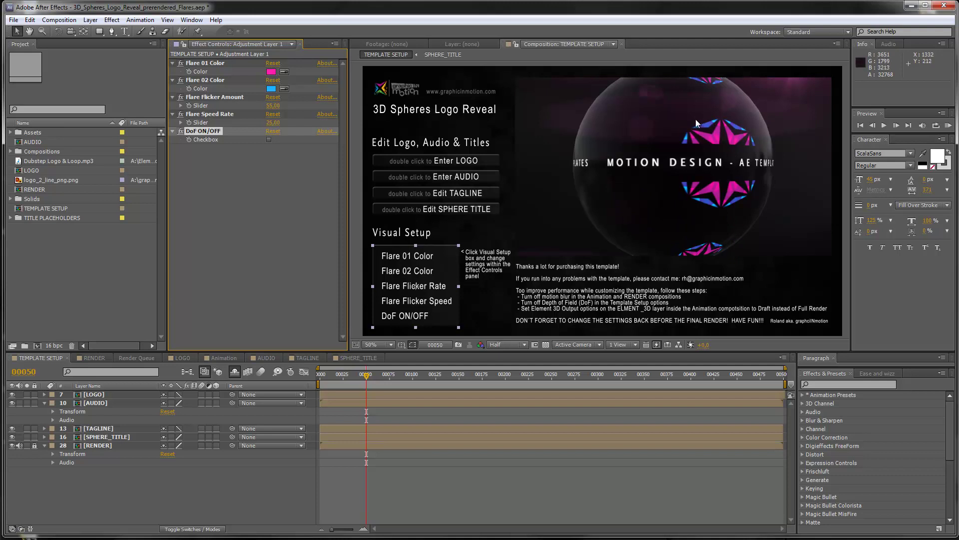
pyautogui.click(269, 139)
# - Disable motion blur for the RENDER composition and return to TEMPLATE SETUP
pyautogui.click(102, 357)
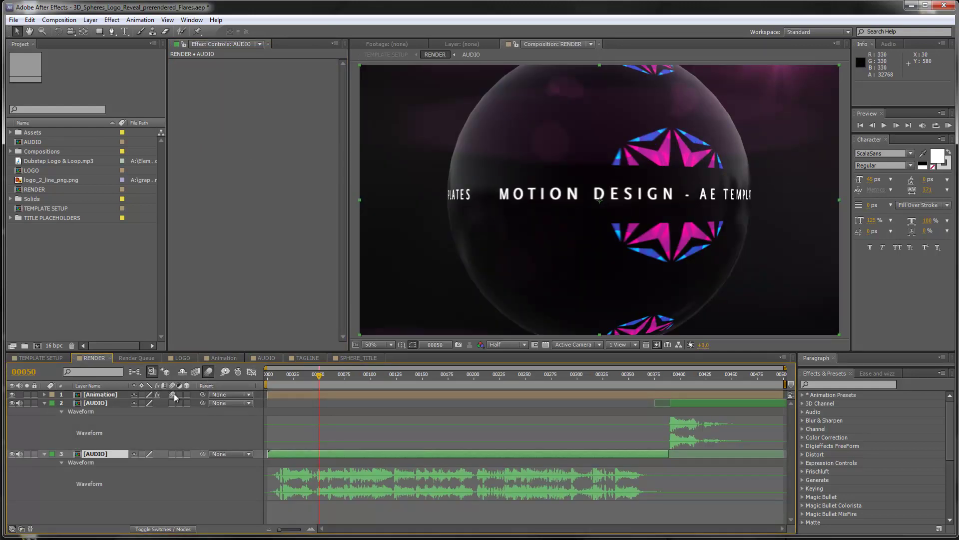
pyautogui.click(209, 371)
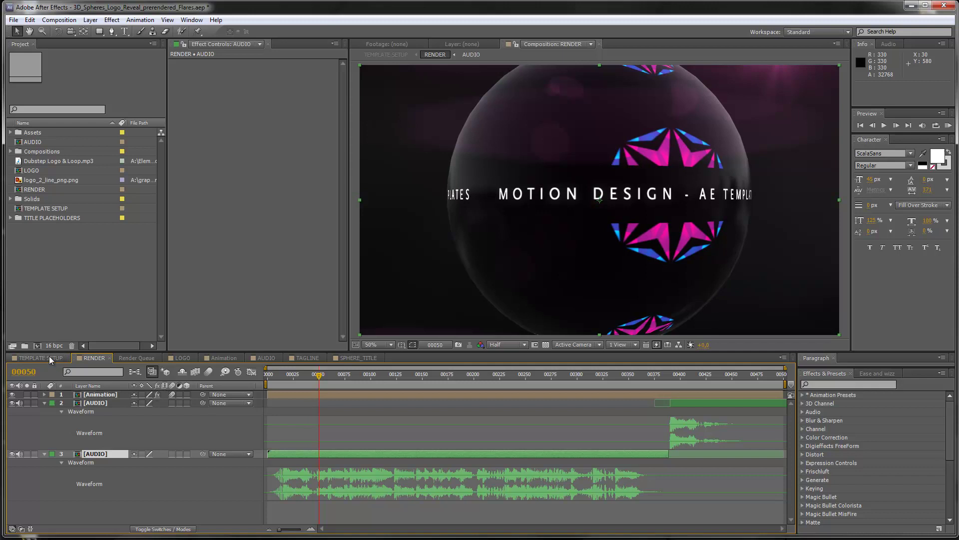
pyautogui.click(54, 358)
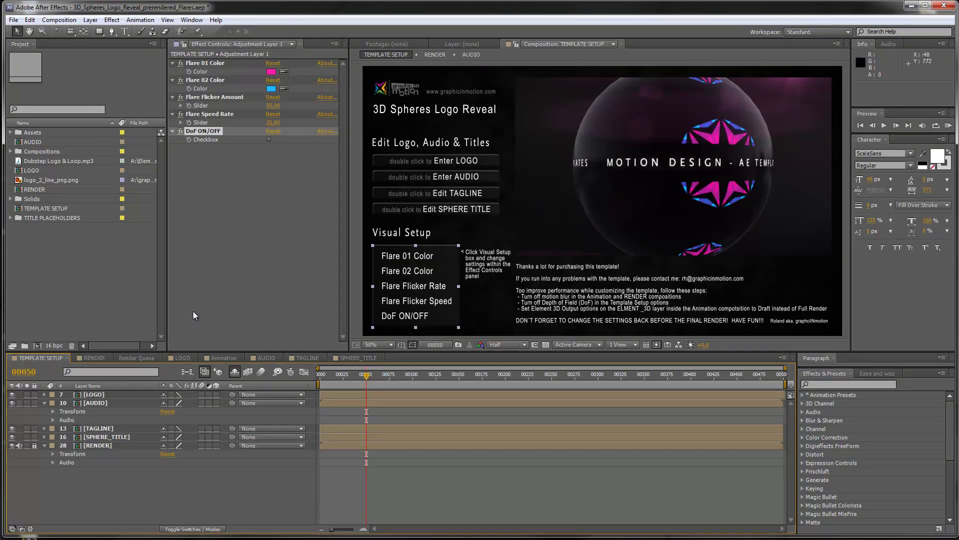
# - In the Animation composition, set the ELEMENT_3D layer's Element render mode to Draft and view frame 145
pyautogui.click(218, 357)
pyautogui.scroll(-5, 137, 445)
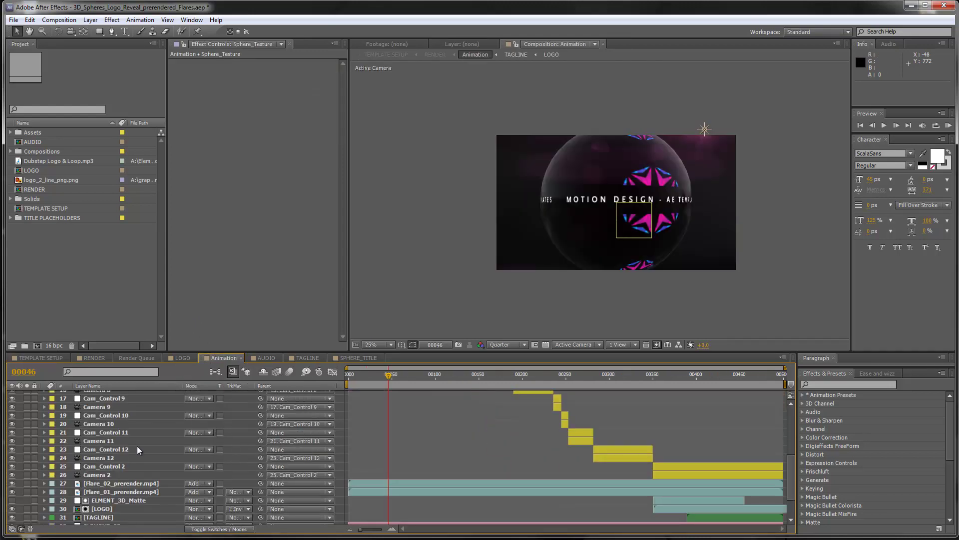
pyautogui.click(100, 485)
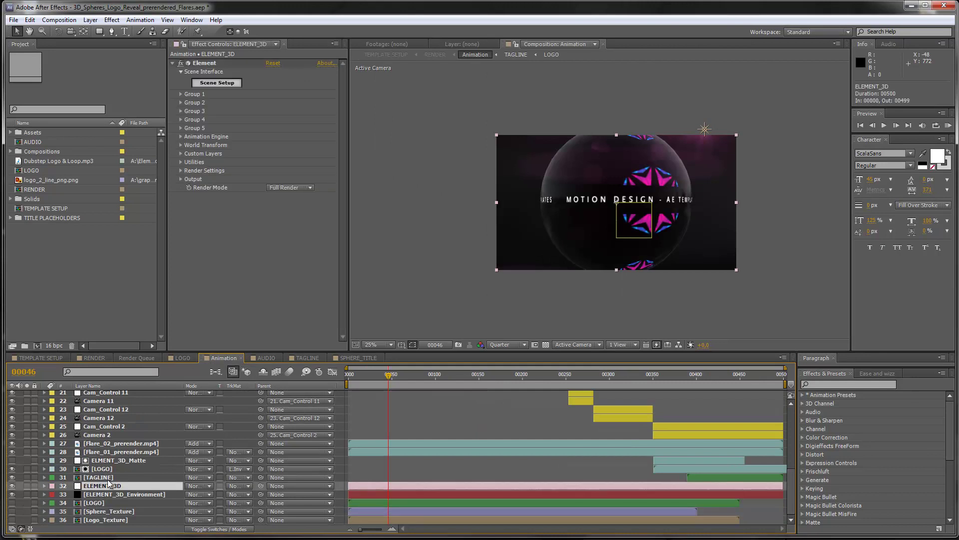
pyautogui.click(290, 187)
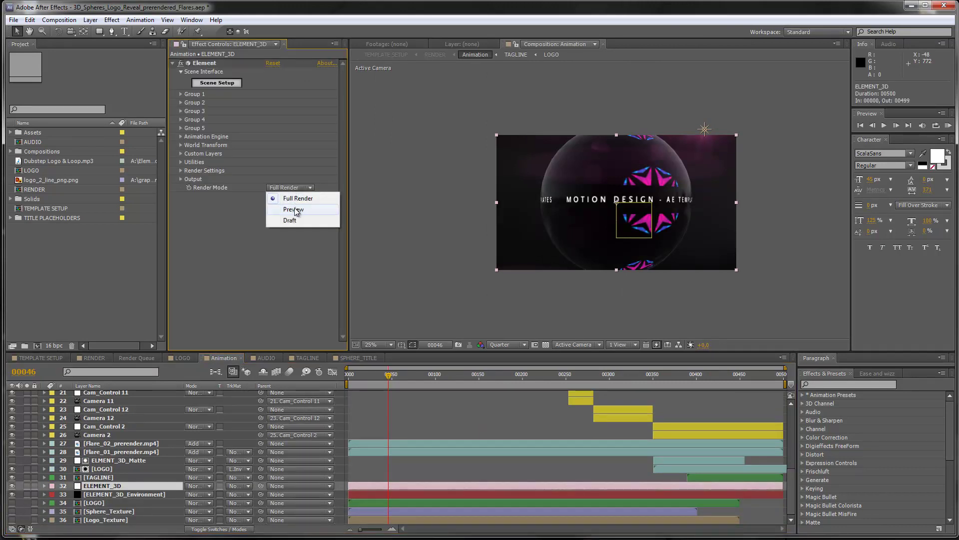
pyautogui.click(295, 208)
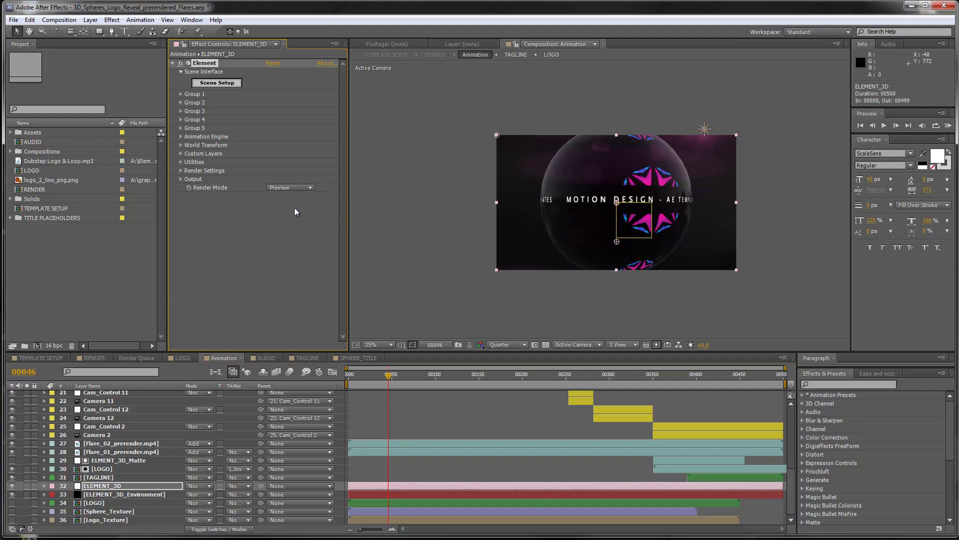
pyautogui.click(296, 188)
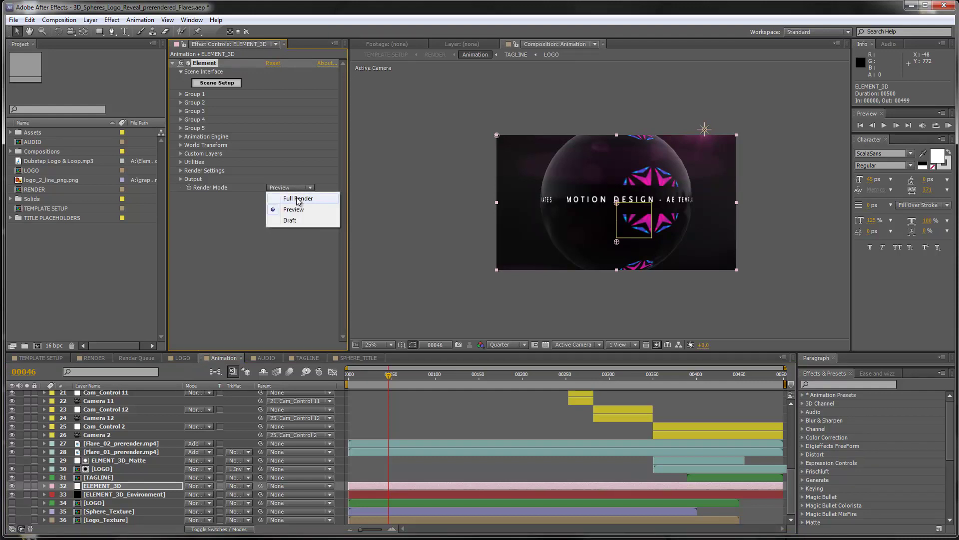
pyautogui.click(297, 220)
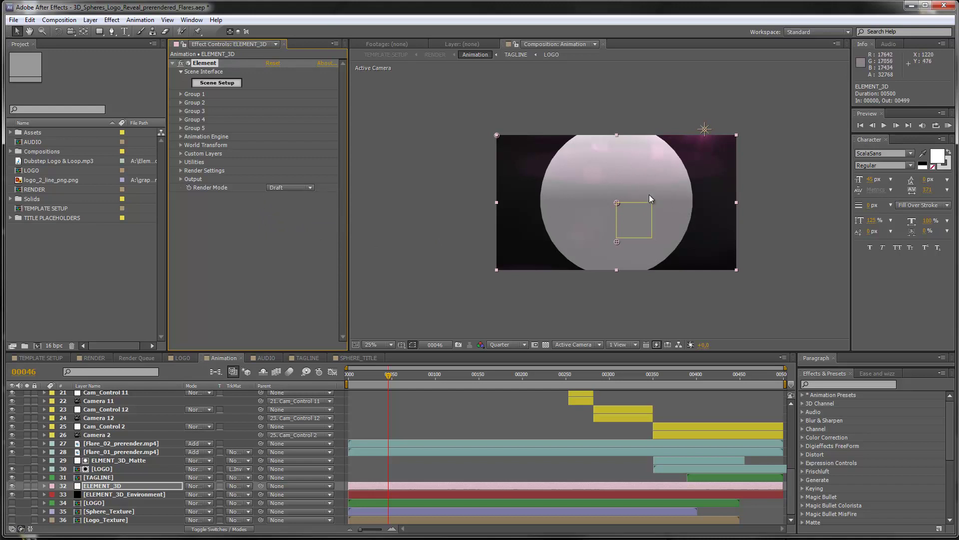
pyautogui.click(476, 375)
pyautogui.click(476, 374)
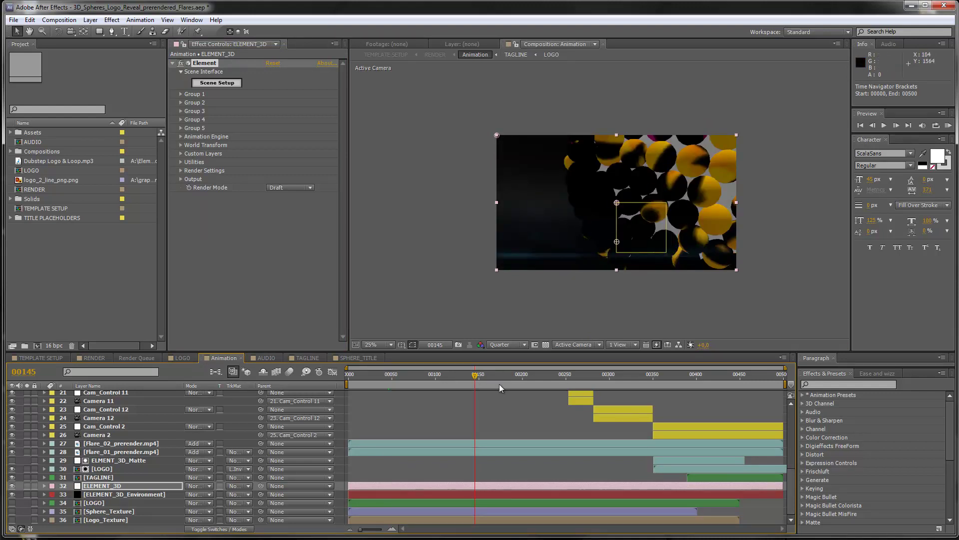
# - Go to frame 267 and set the ELEMENT_3D layer's Element render mode to Full Render
pyautogui.click(581, 374)
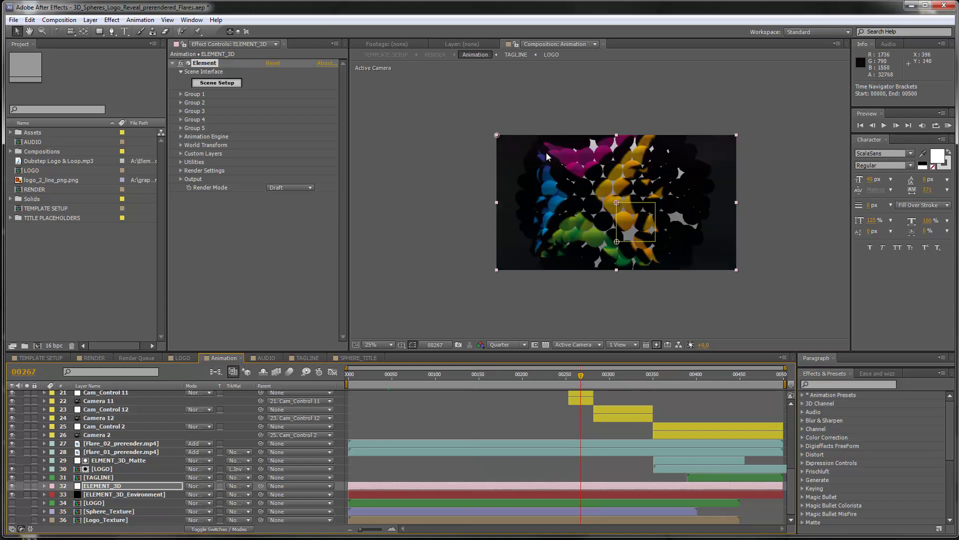
pyautogui.click(301, 188)
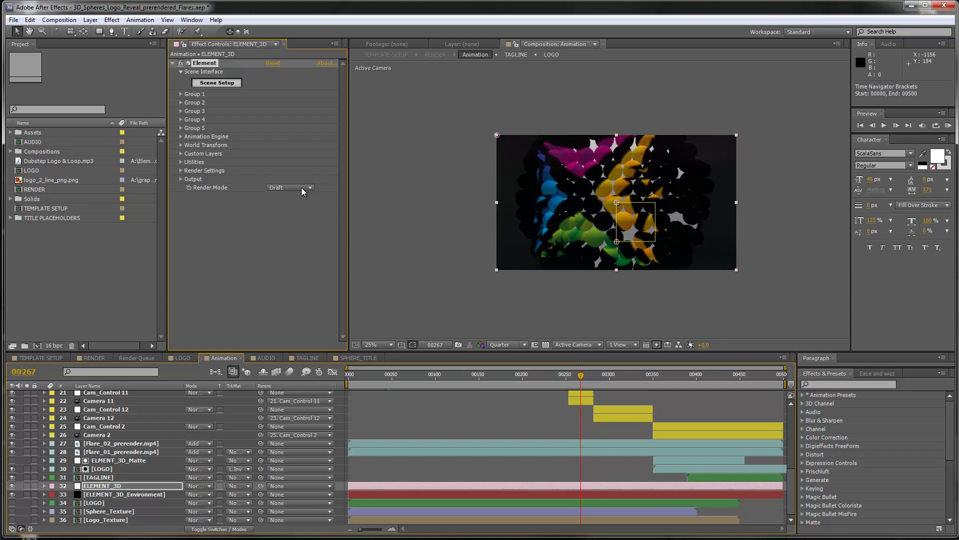
pyautogui.click(300, 199)
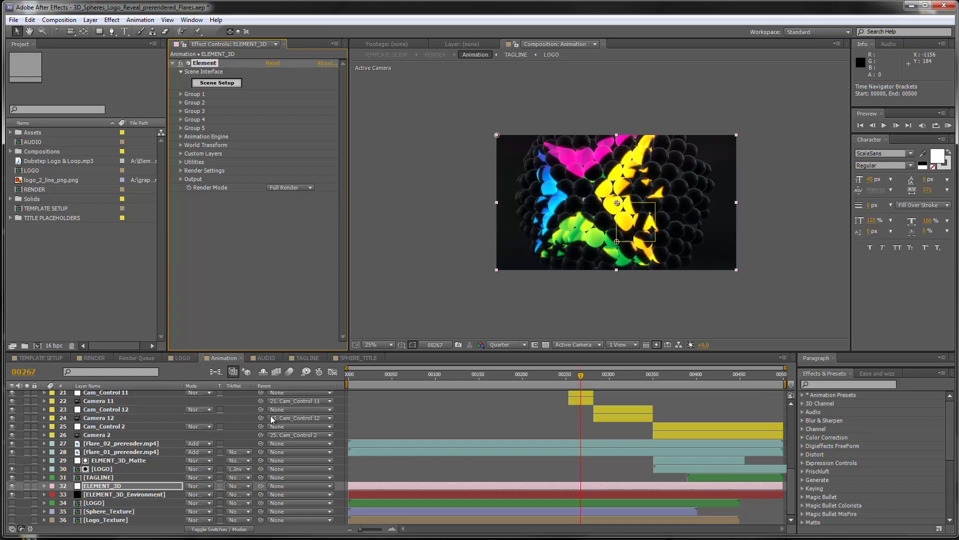
# - Enlarge the timeline area and enable motion blur for both the Animation and RENDER compositions
pyautogui.moveTo(250, 352); pyautogui.dragTo(257, 288)
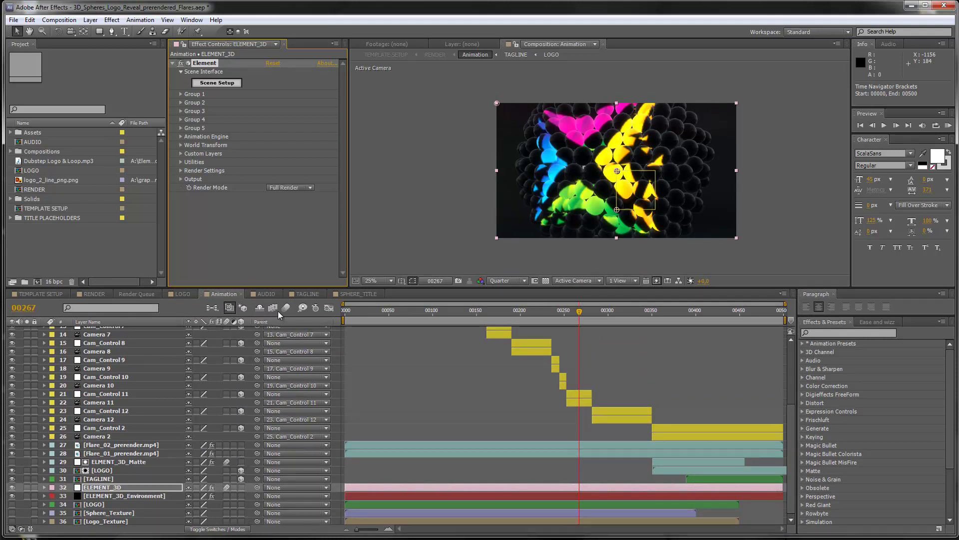
pyautogui.scroll(5, 240, 367)
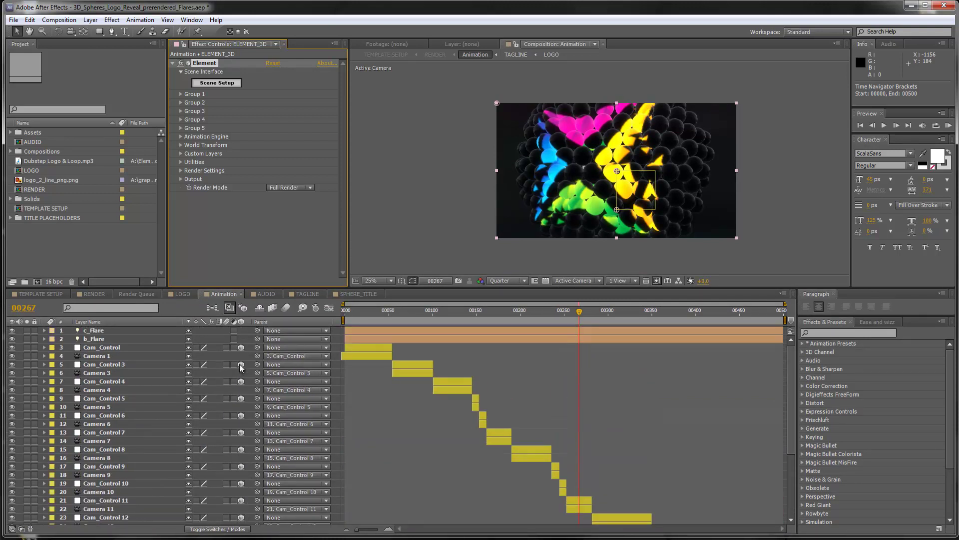
pyautogui.scroll(-5, 240, 368)
pyautogui.click(286, 307)
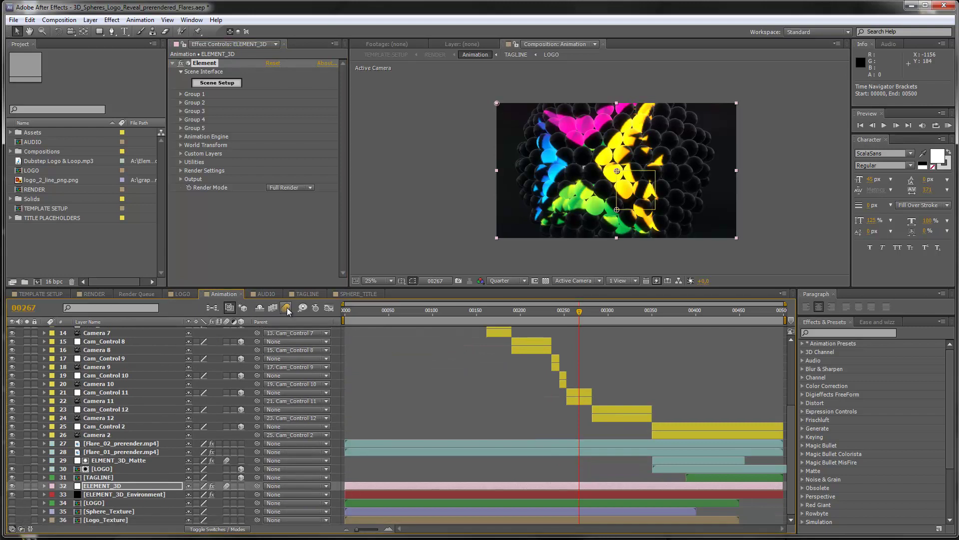
pyautogui.click(95, 294)
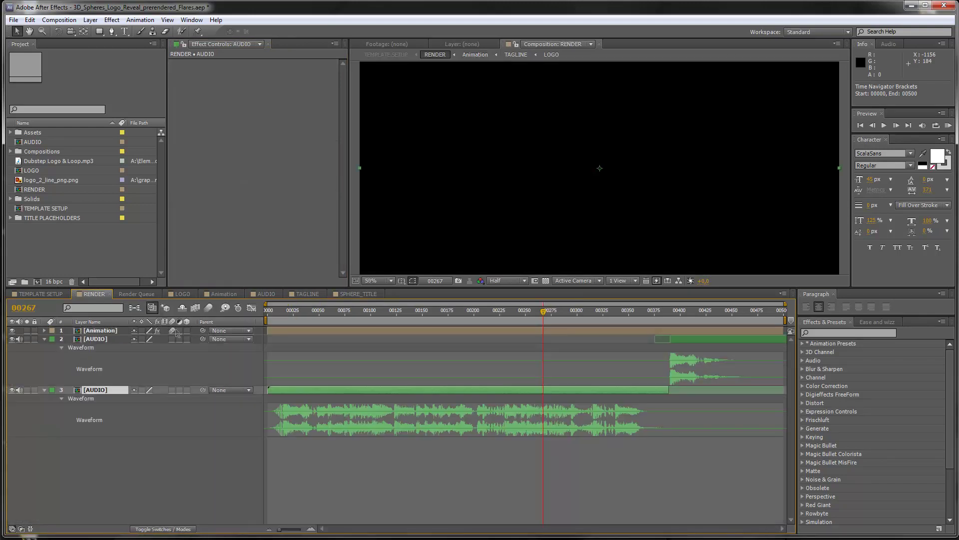
pyautogui.click(209, 307)
# - Turn on depth of field in the TEMPLATE SETUP controls and check the full frame in RENDER and TEMPLATE SETUP at 25% zoom
pyautogui.click(58, 294)
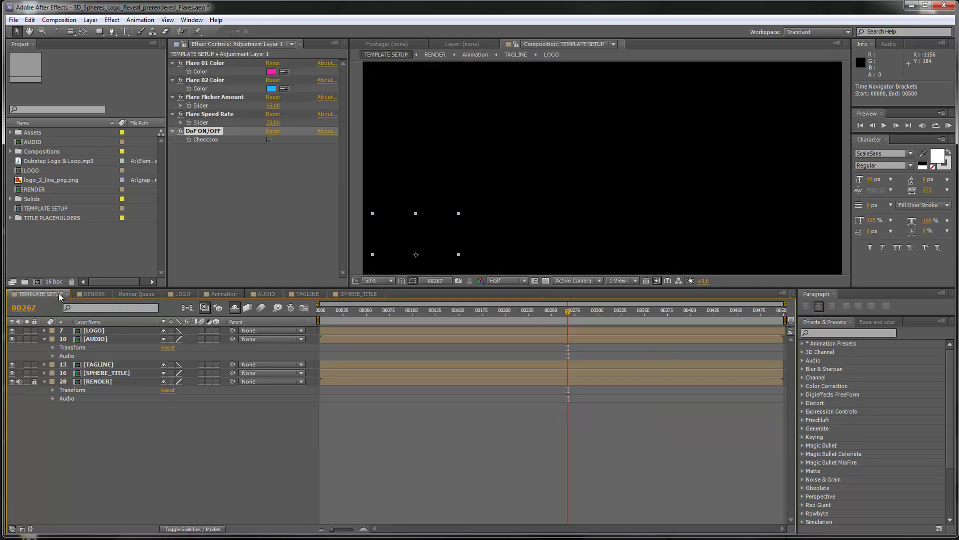
pyautogui.click(268, 140)
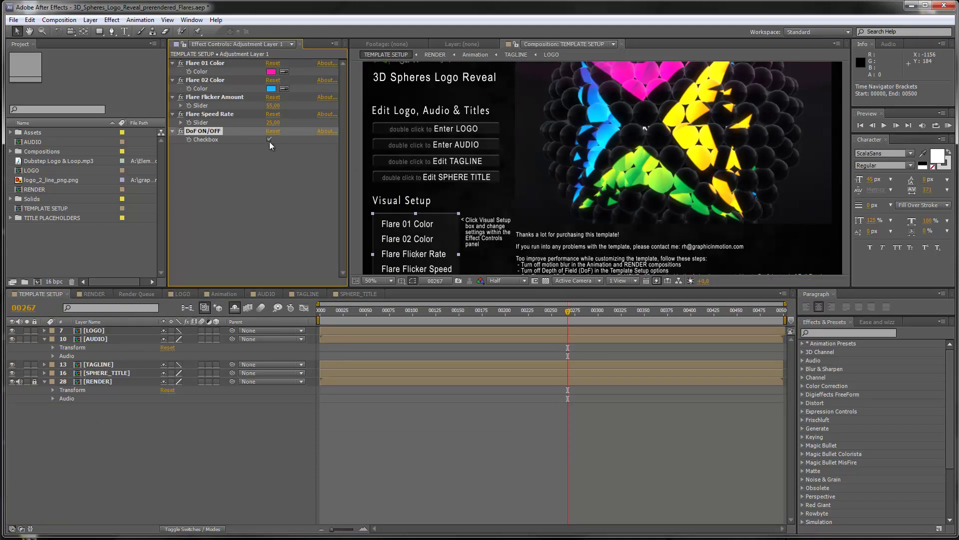
pyautogui.click(88, 295)
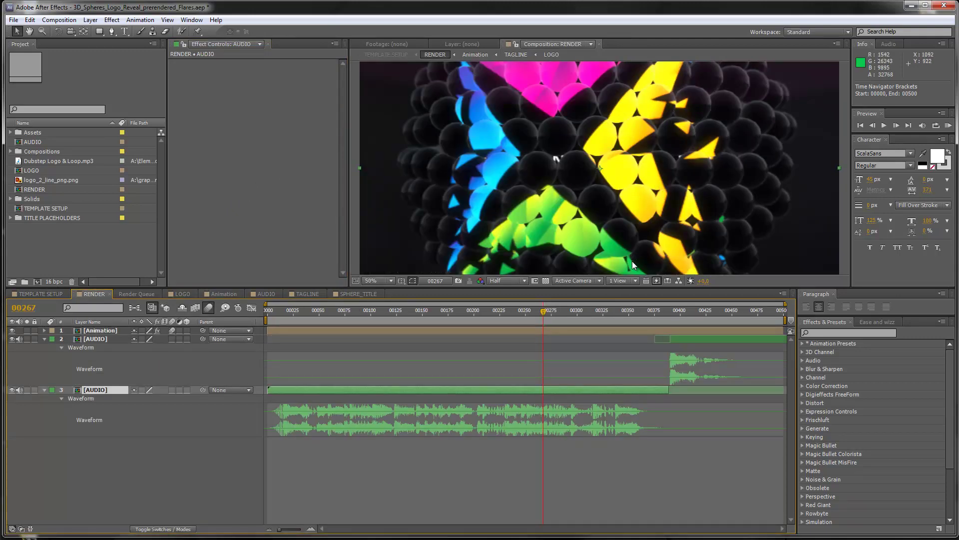
pyautogui.scroll(-2, 625, 173)
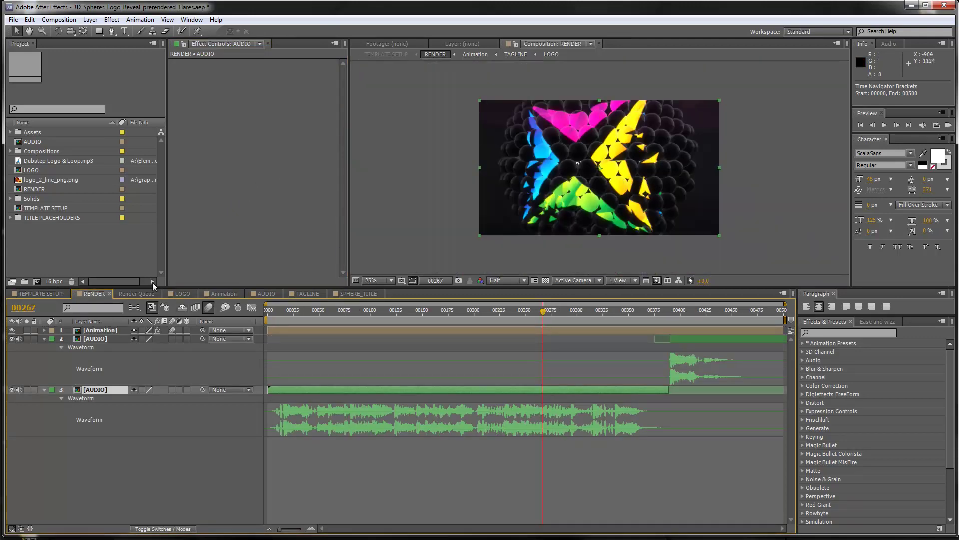
pyautogui.click(46, 295)
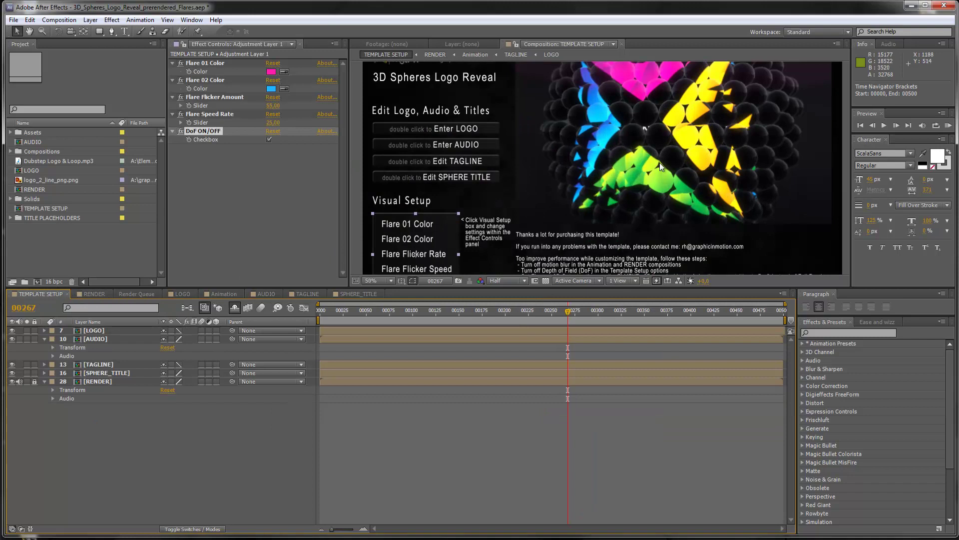
pyautogui.scroll(-2, 660, 163)
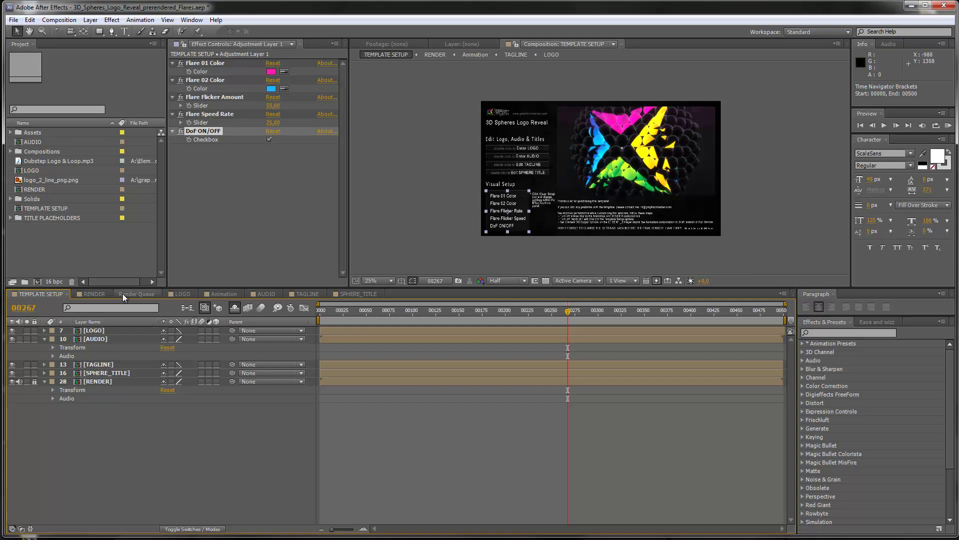
# - Return to the RENDER composition, collapse the upper AUDIO layer's waveform and deselect all layers
pyautogui.click(99, 295)
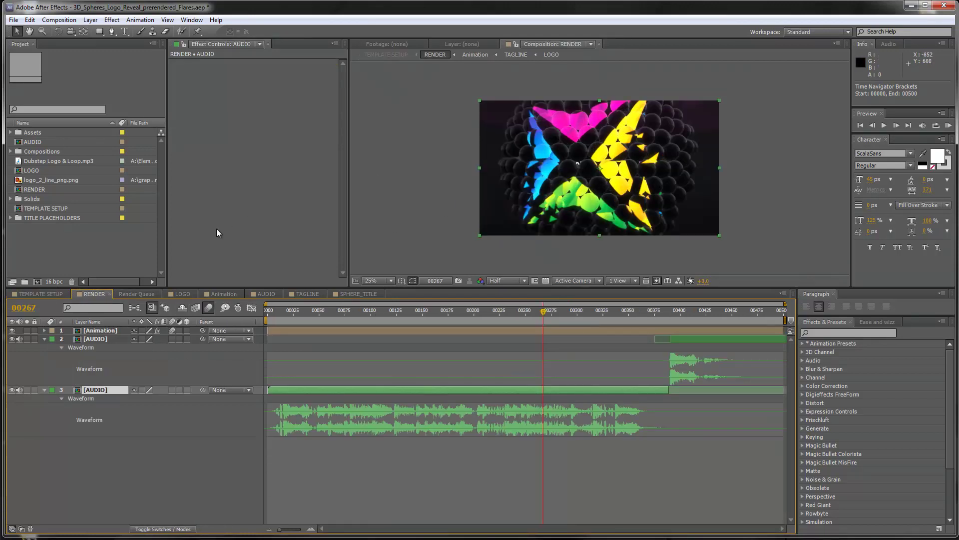
pyautogui.click(44, 339)
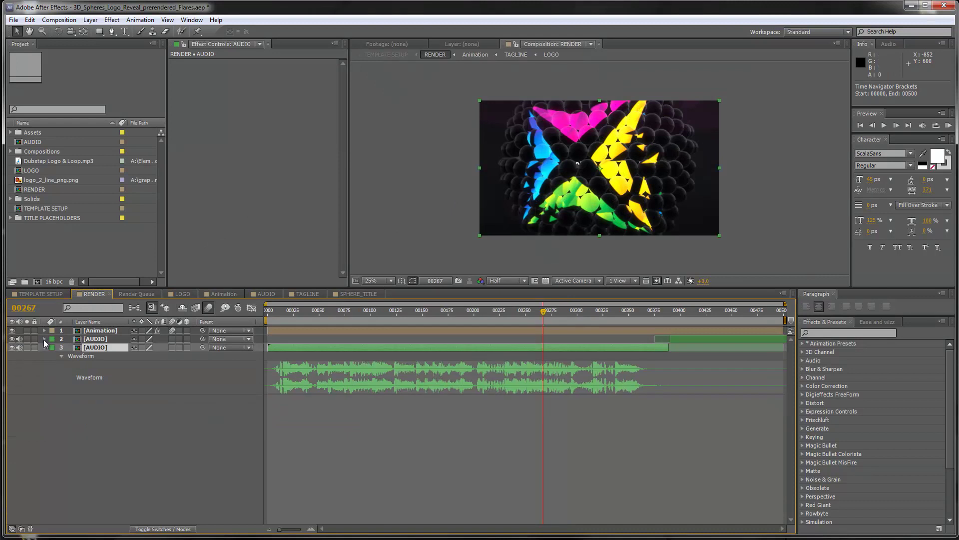
pyautogui.click(59, 20)
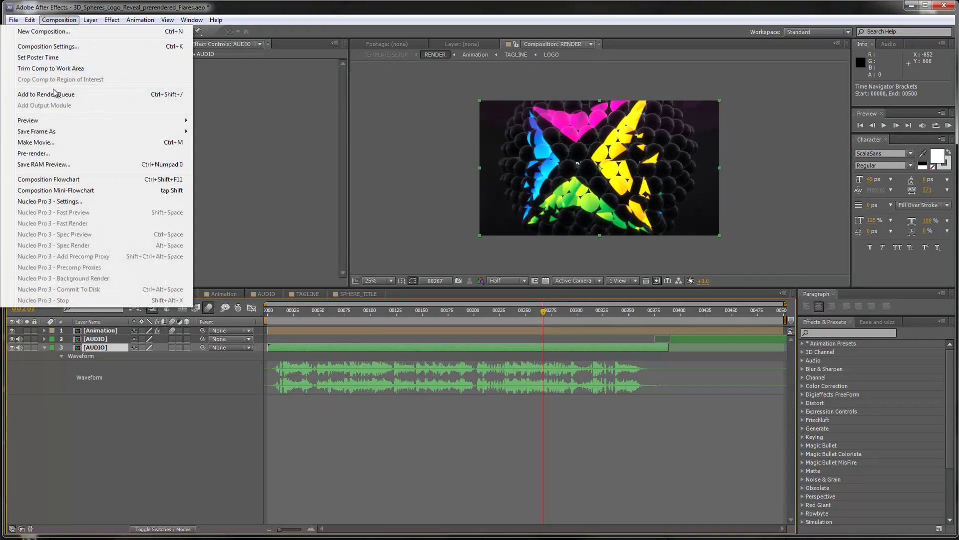
pyautogui.click(174, 439)
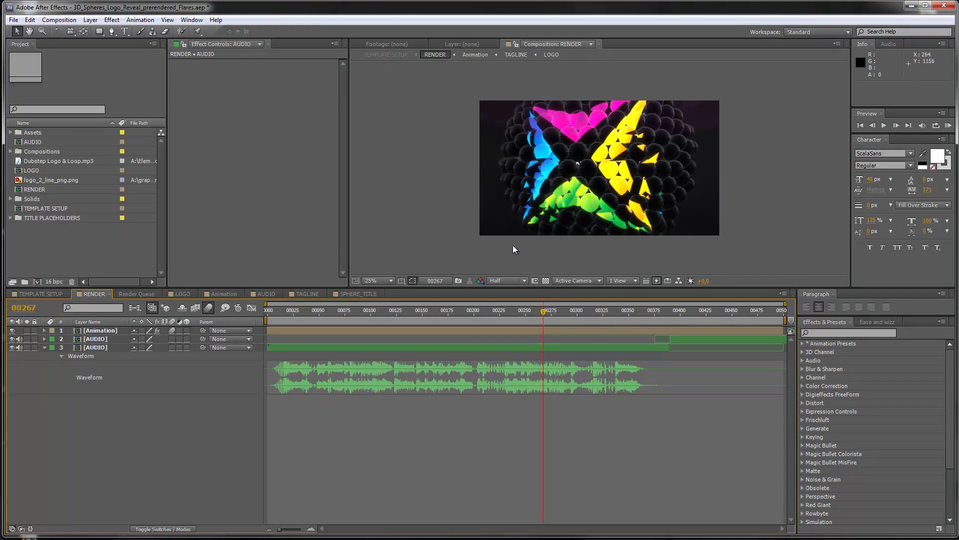